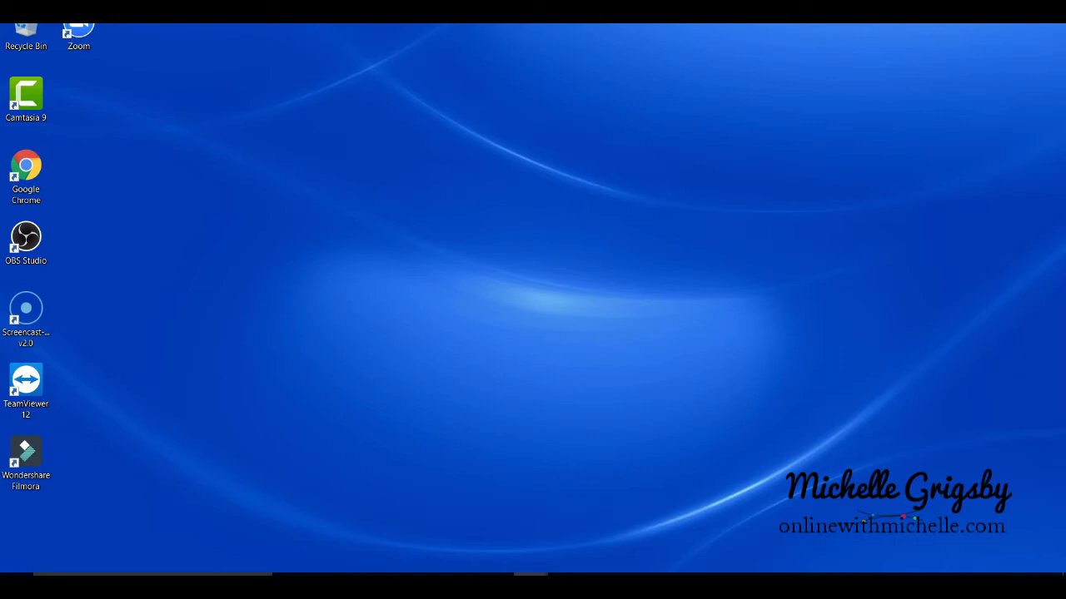
Launch Chrome and load facebook.com to reach the signed-in News Feed.
click(526, 568)
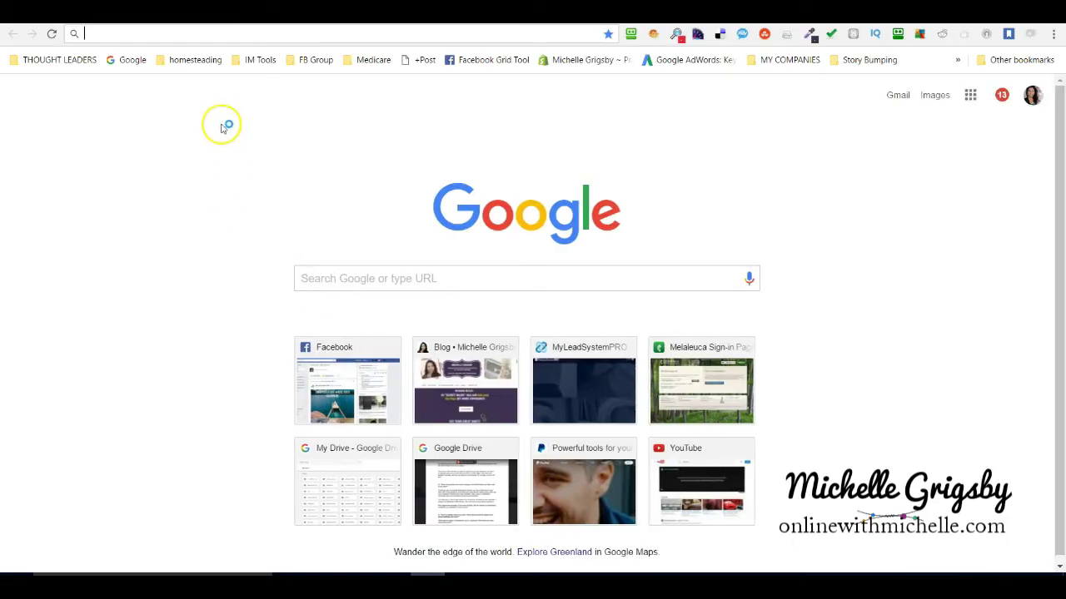
click(166, 33)
text(facebook.com)
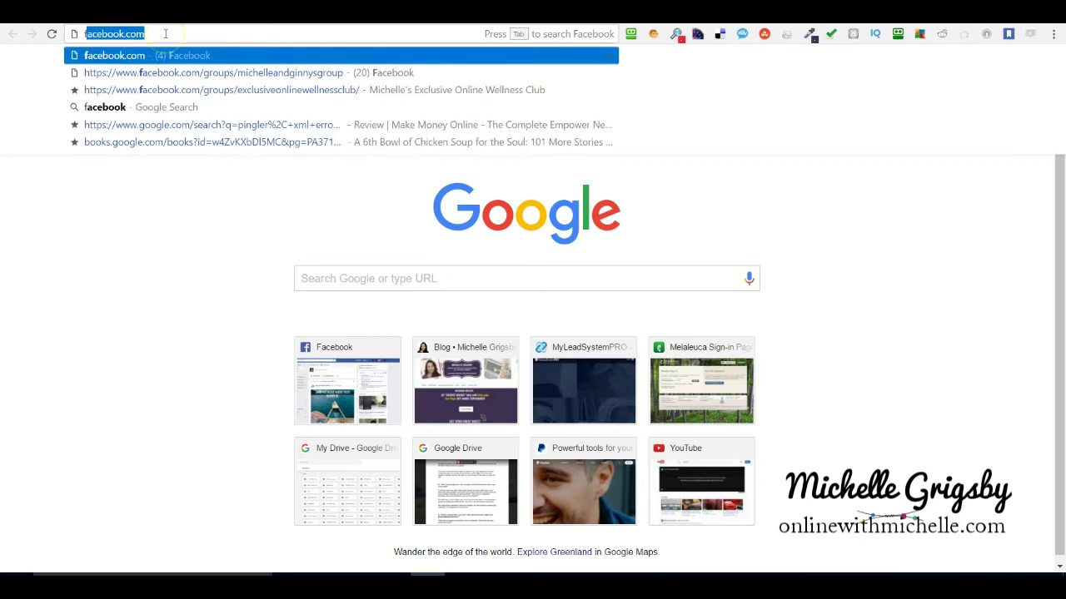
key(Return)
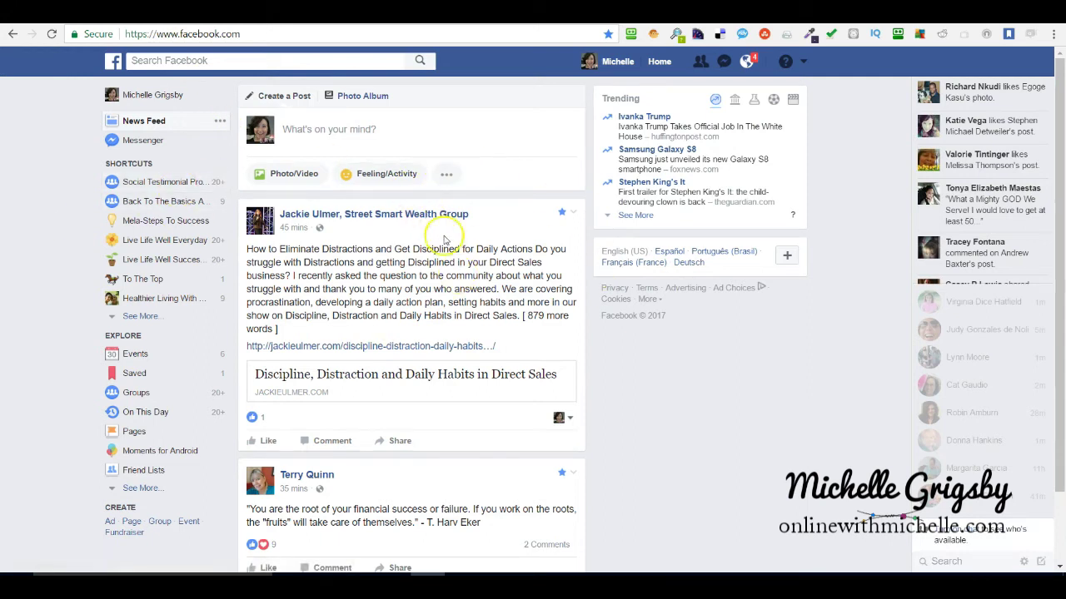
Start a new group from the sidebar's Create > Group and enter the test group's name.
click(804, 63)
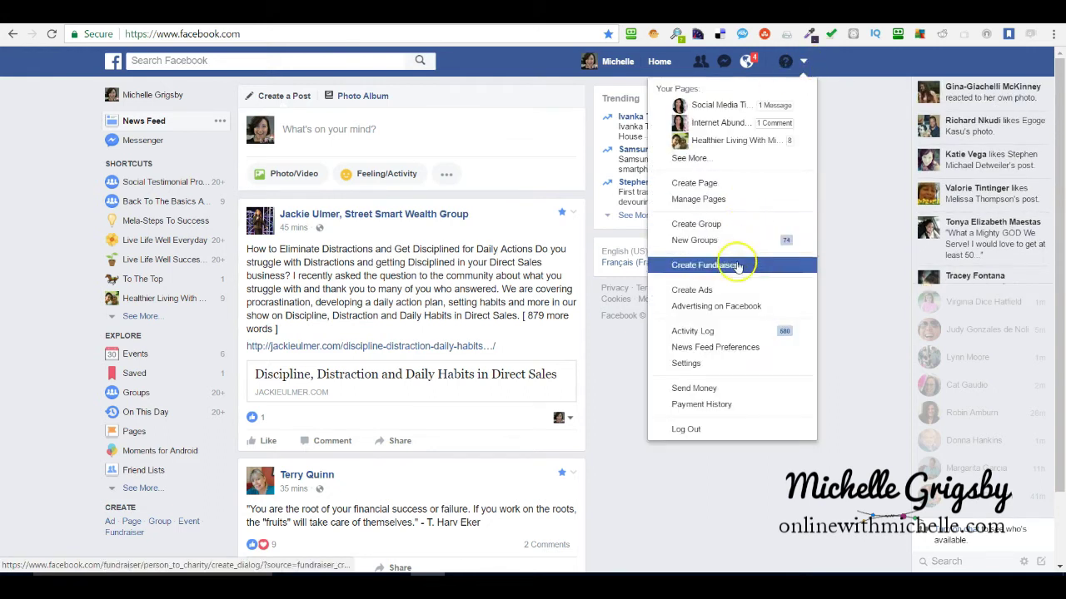
click(689, 481)
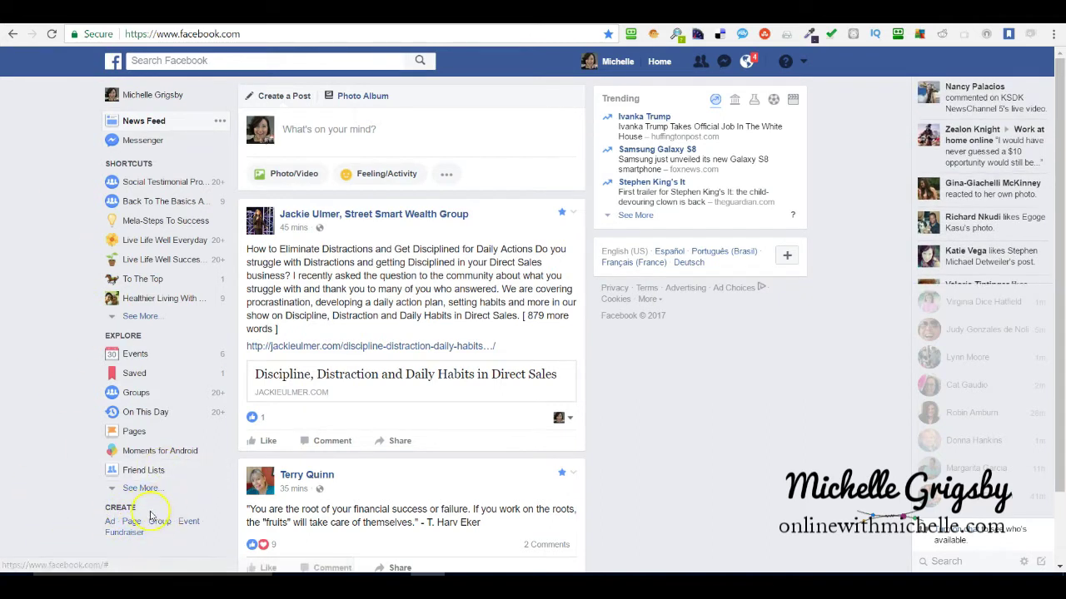
click(161, 522)
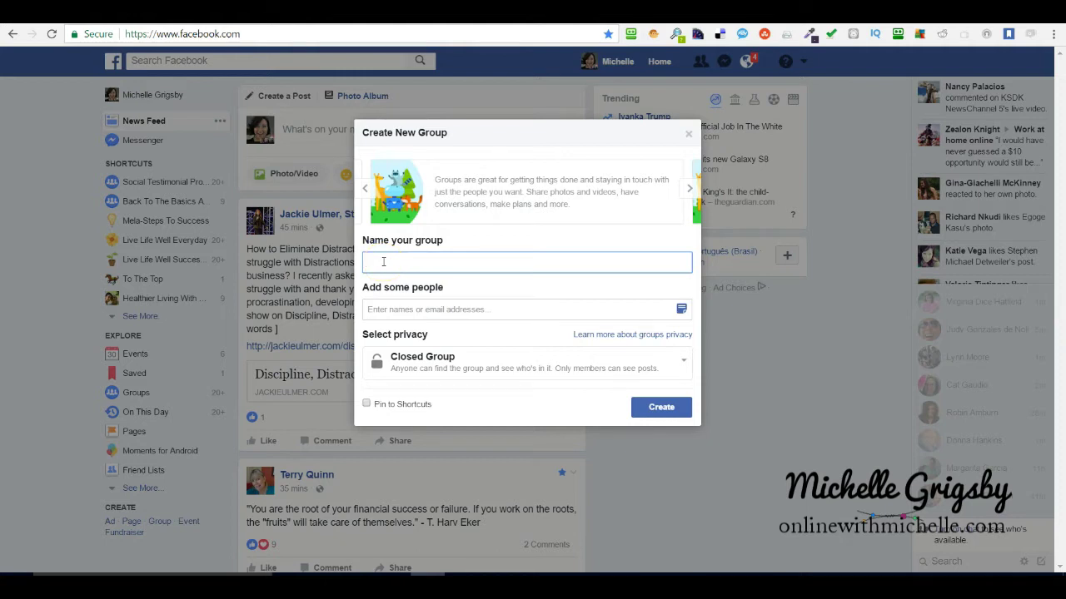
text(Michelle's test group)
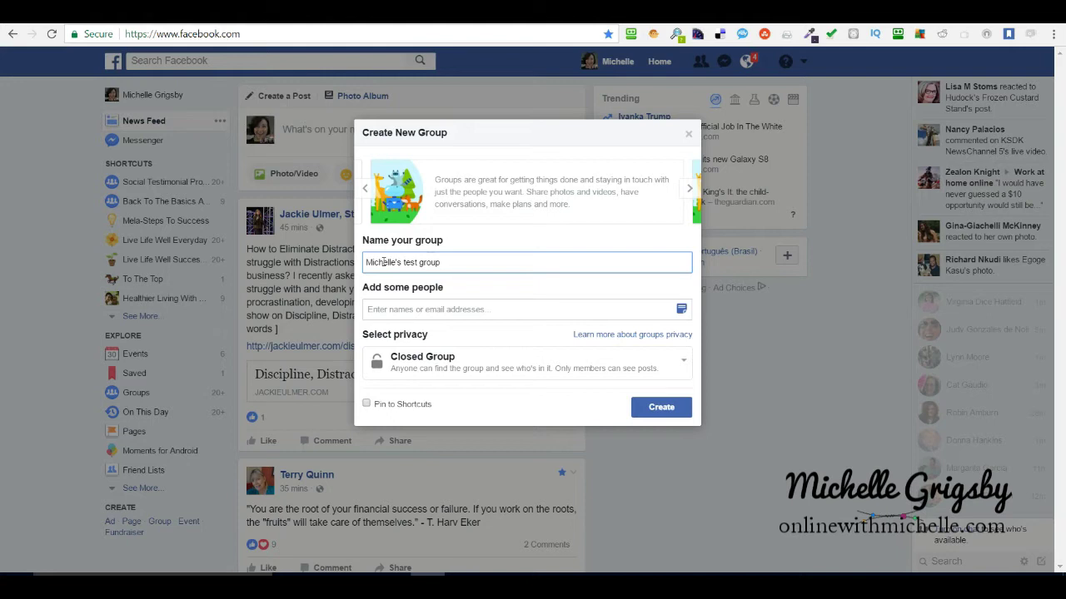
Add one friend from the name suggestions as a member of the new group.
click(408, 261)
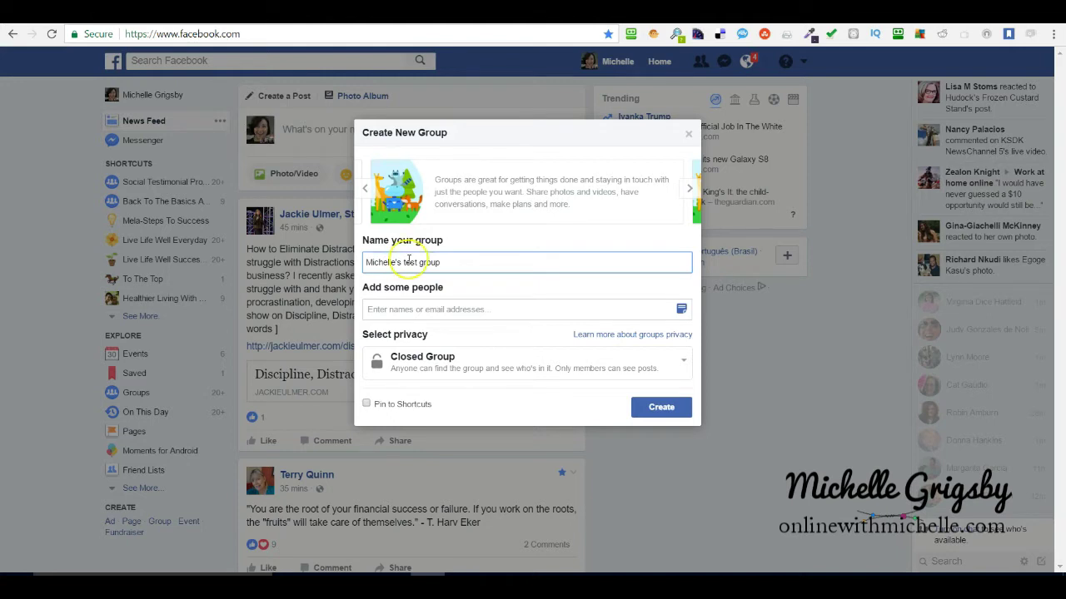
click(447, 311)
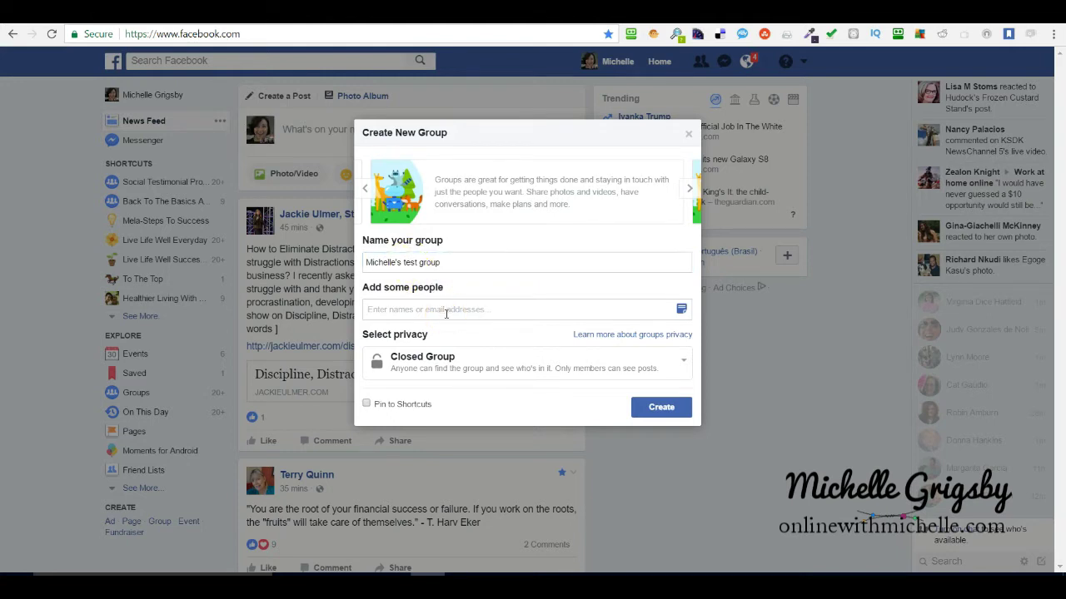
text(vir)
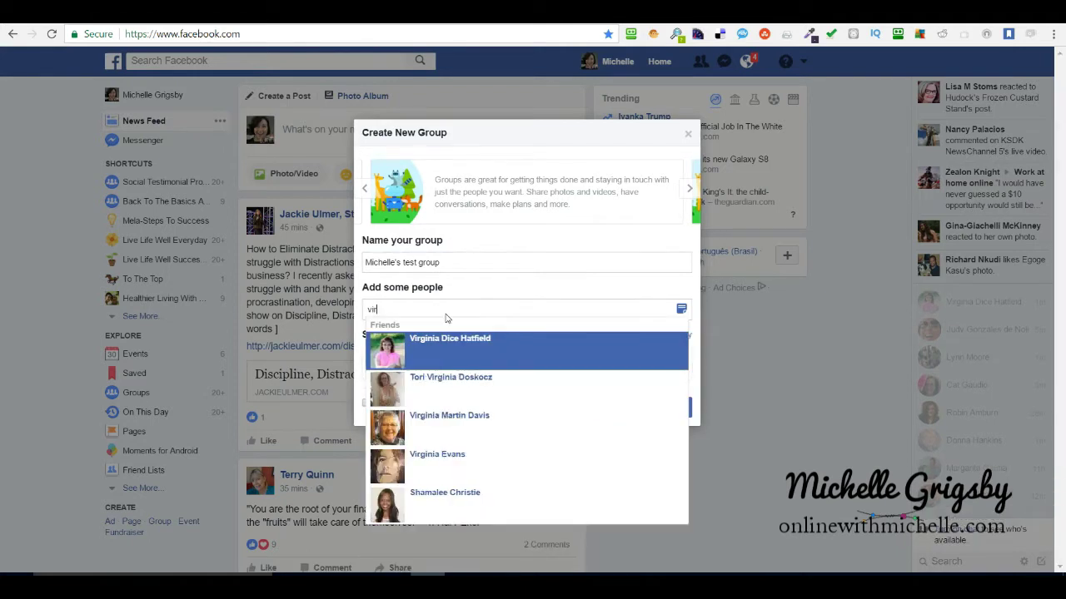
click(452, 345)
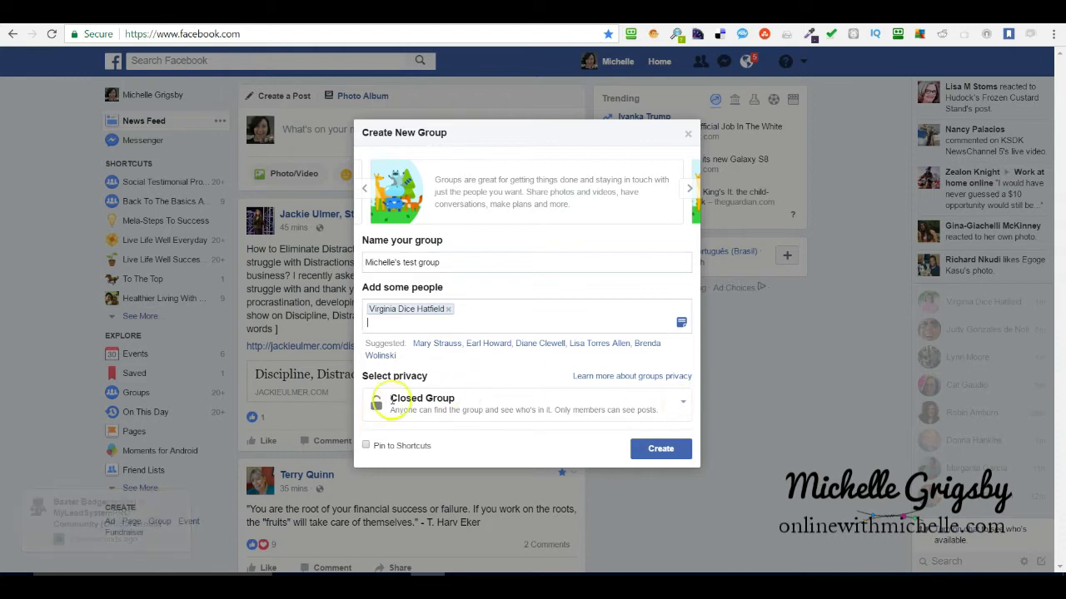
click(683, 405)
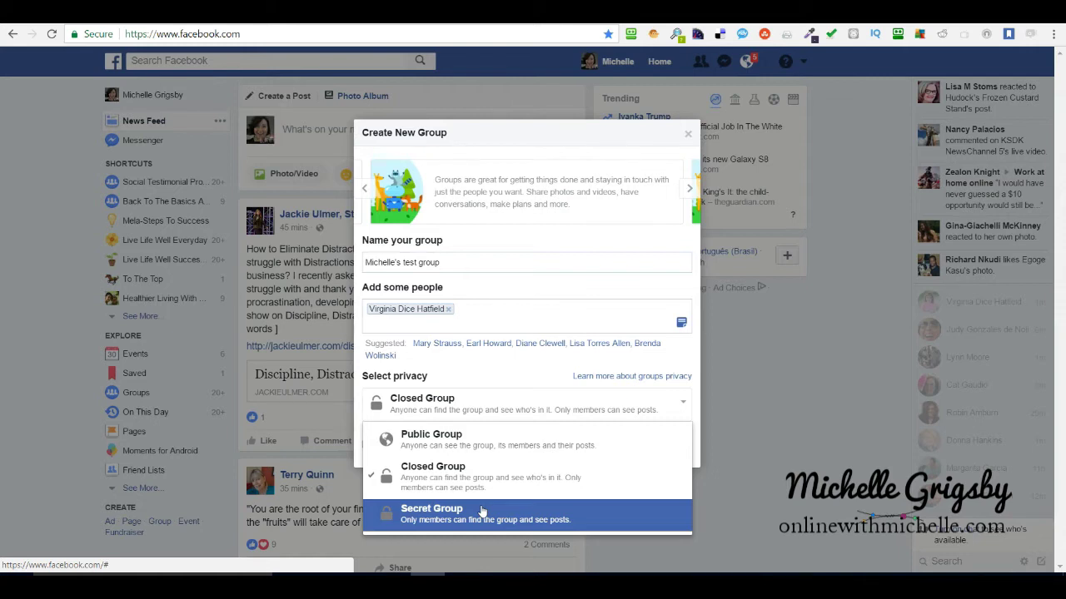
click(476, 477)
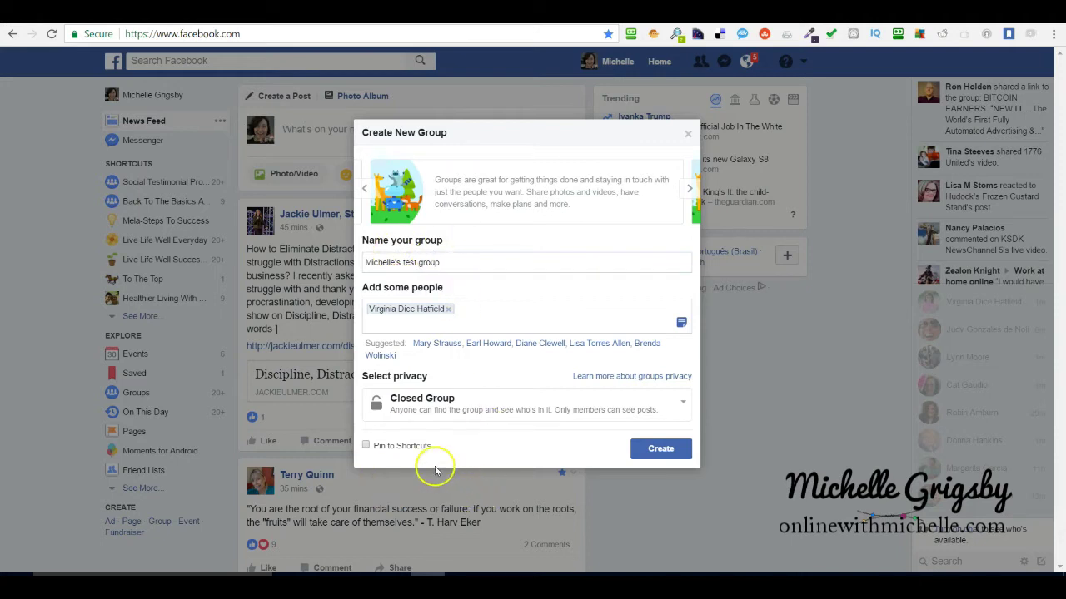
click(366, 447)
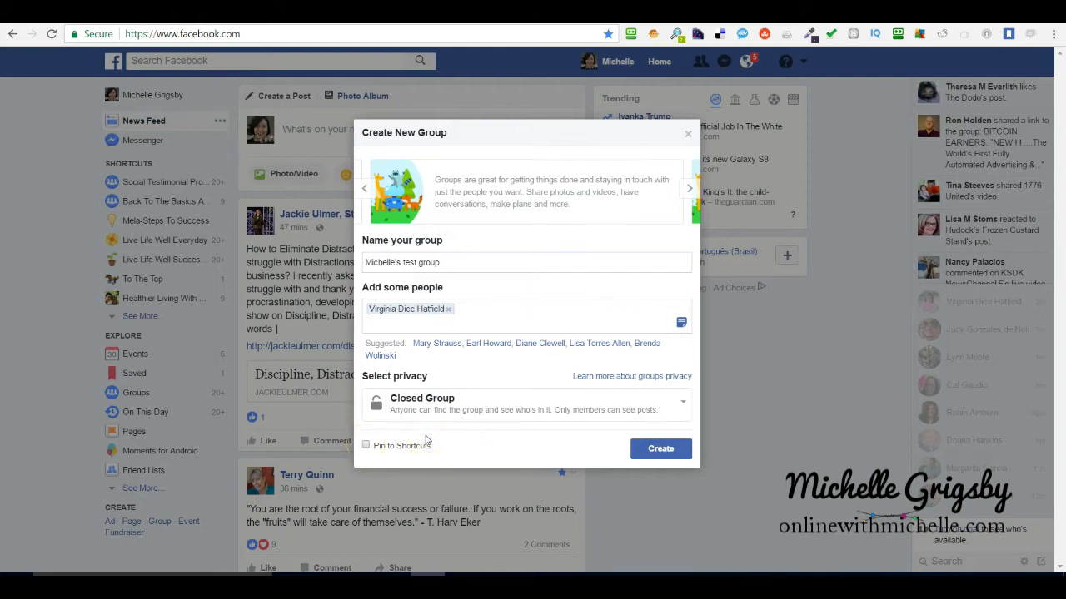
click(462, 445)
Create the closed group and give it the basketball icon.
click(658, 450)
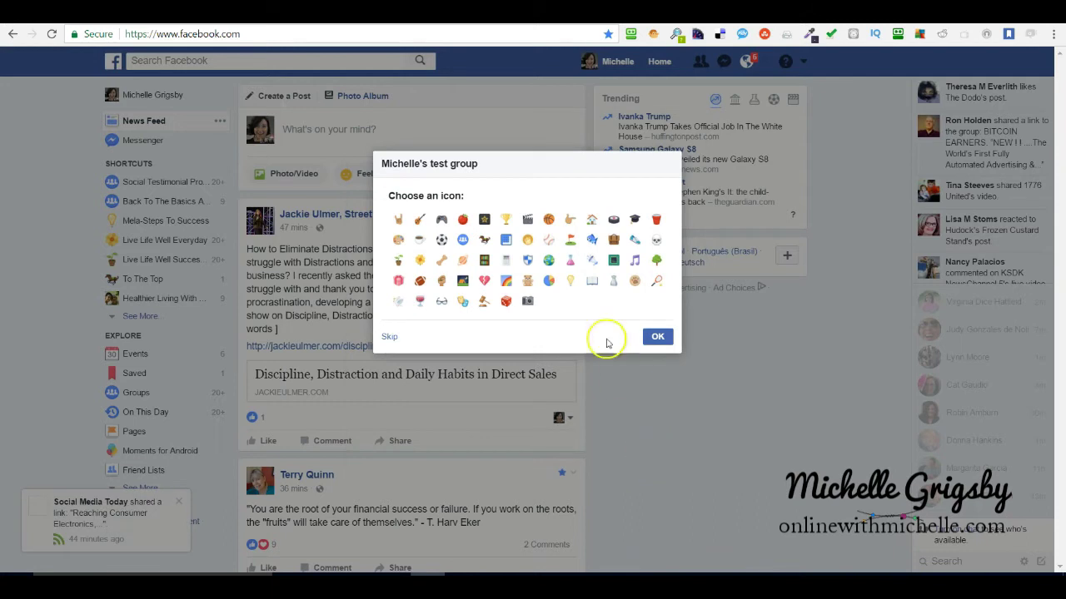
click(550, 220)
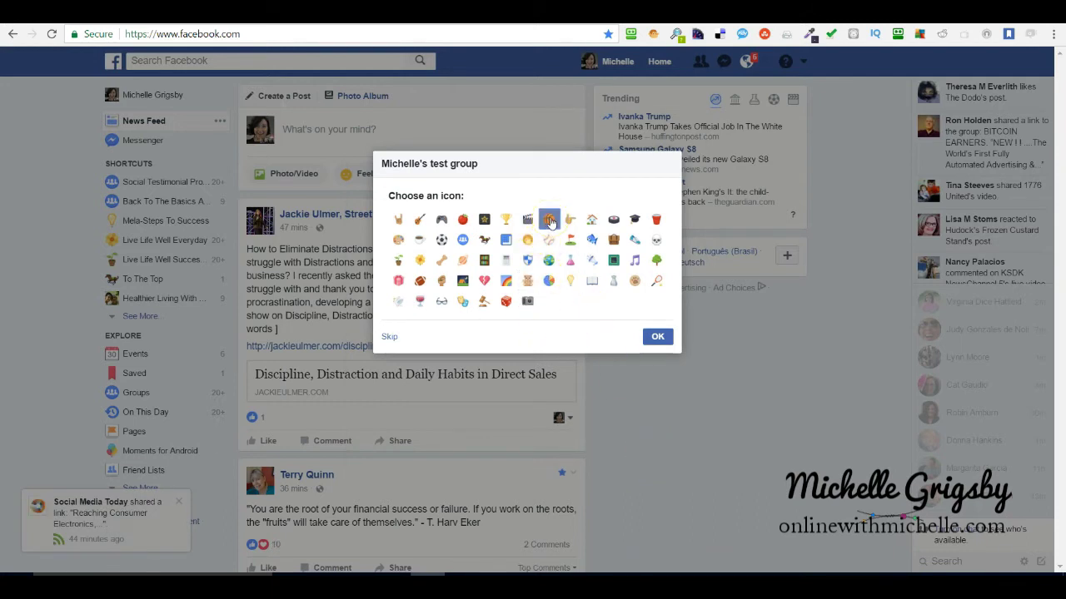
click(656, 338)
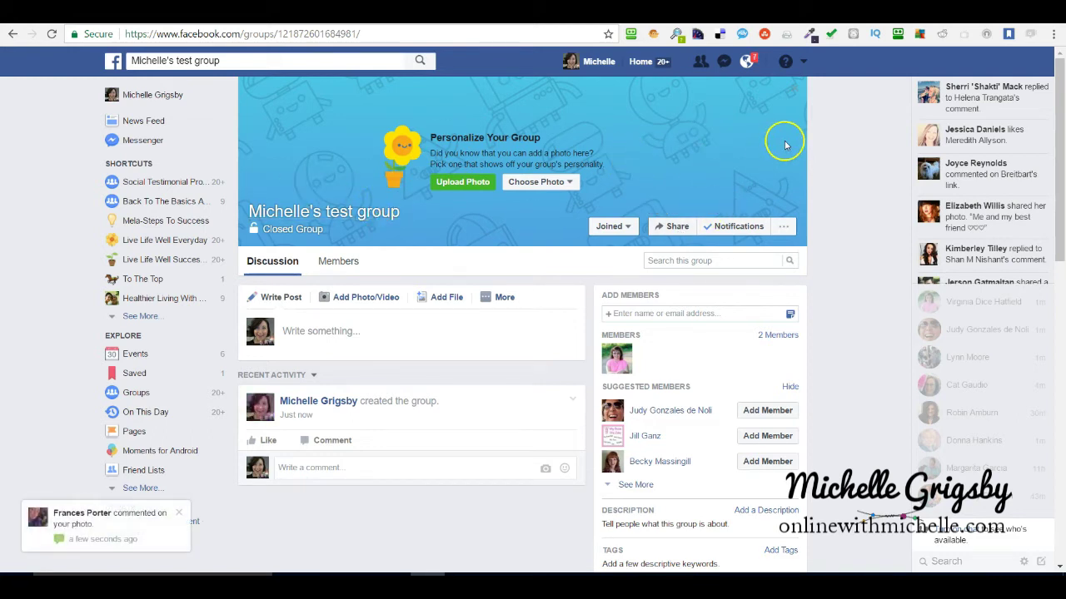
Dismiss the comment notification and scroll down to the group's Description section.
click(179, 513)
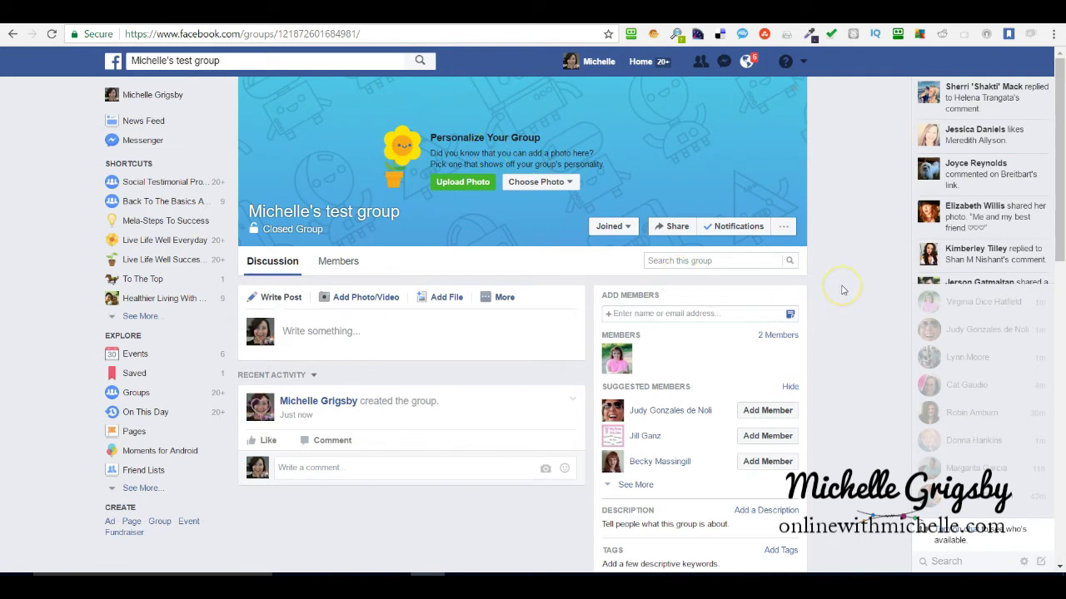
scroll(839, 288, down, 1)
scroll(841, 290, down, 2)
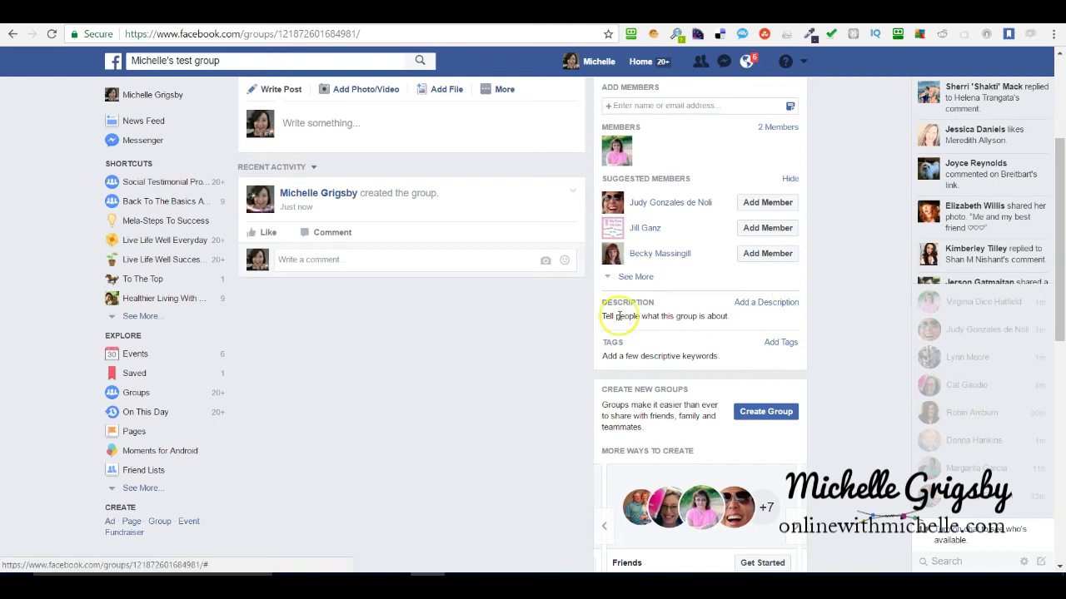
Save a description about sharing group information, plus a free-checklist line linking youwebsite.com.
click(754, 302)
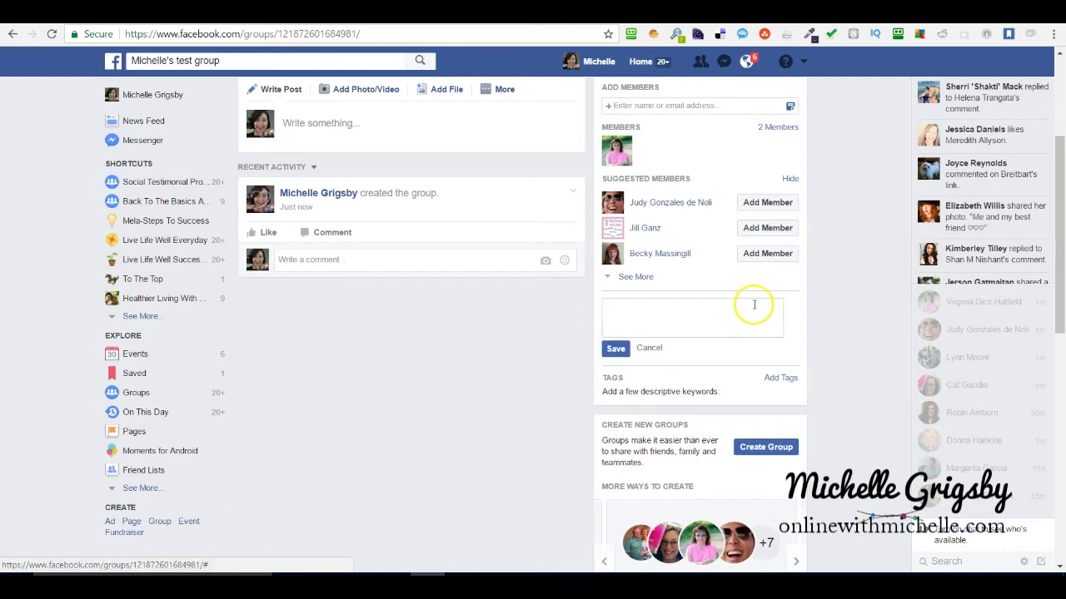
text(THis is wh)
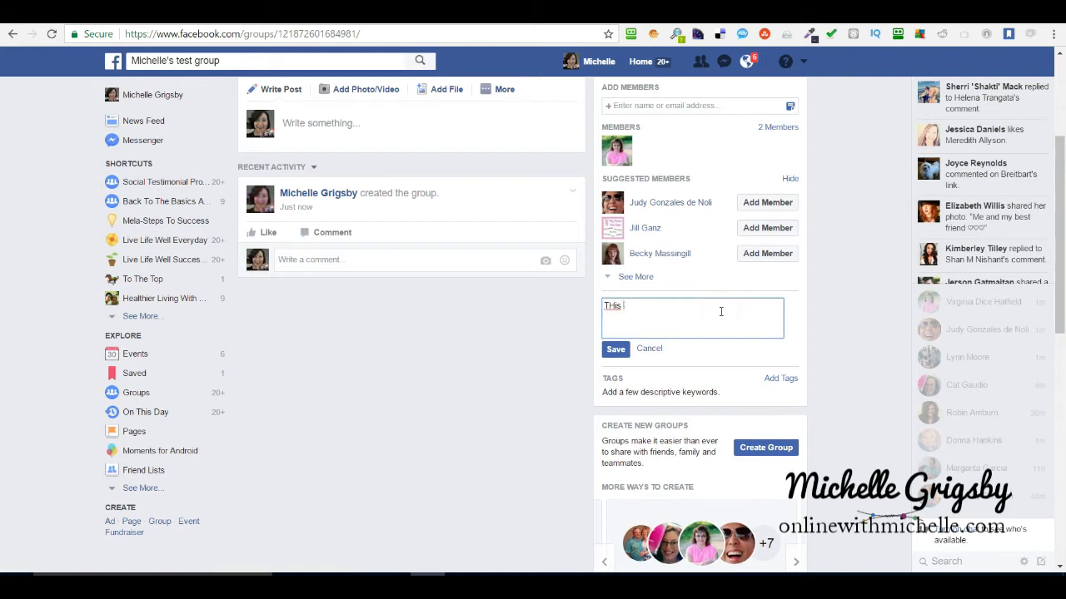
text(ere you share in)
text(formation )
text(about the)
key(BackSpace)
key(BackSpace)
key(BackSpace)
key(BackSpace)
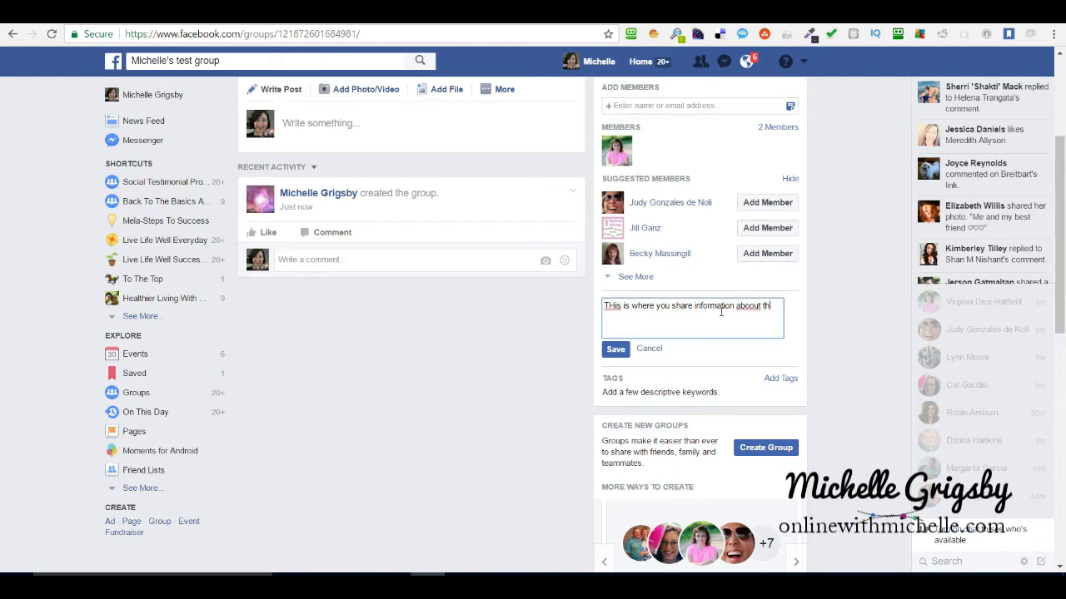
key(BackSpace)
key(BackSpace)
key(BackSpace)
text(ut the)
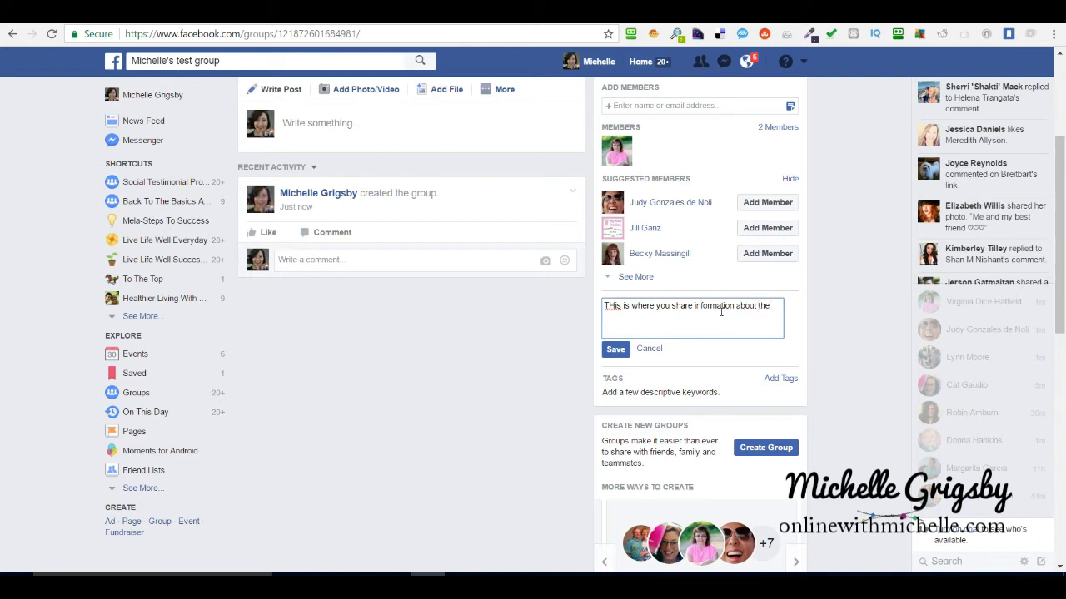
text( group...)
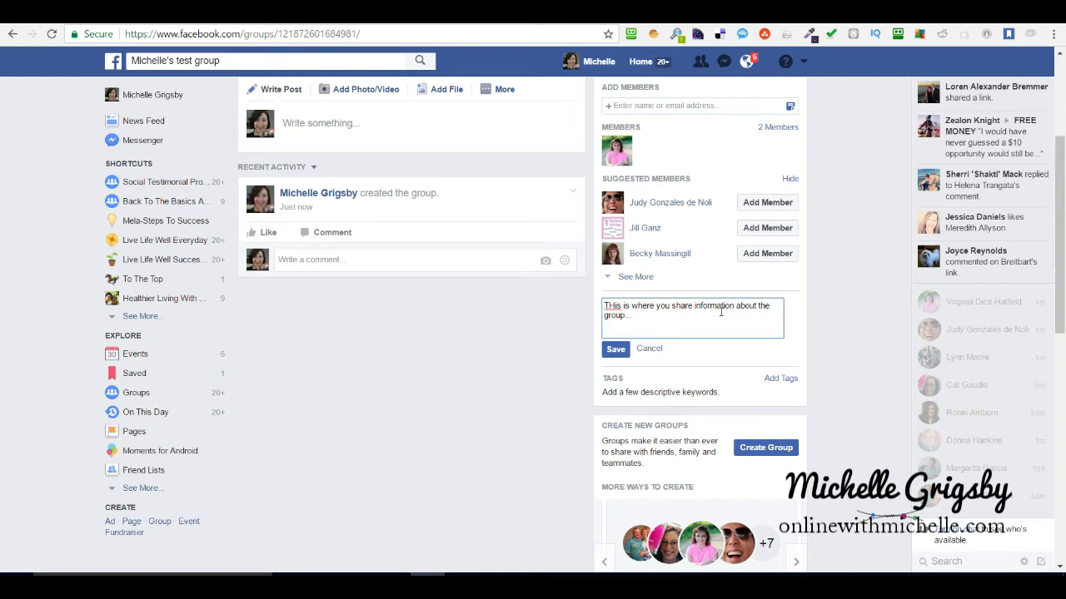
key(Return)
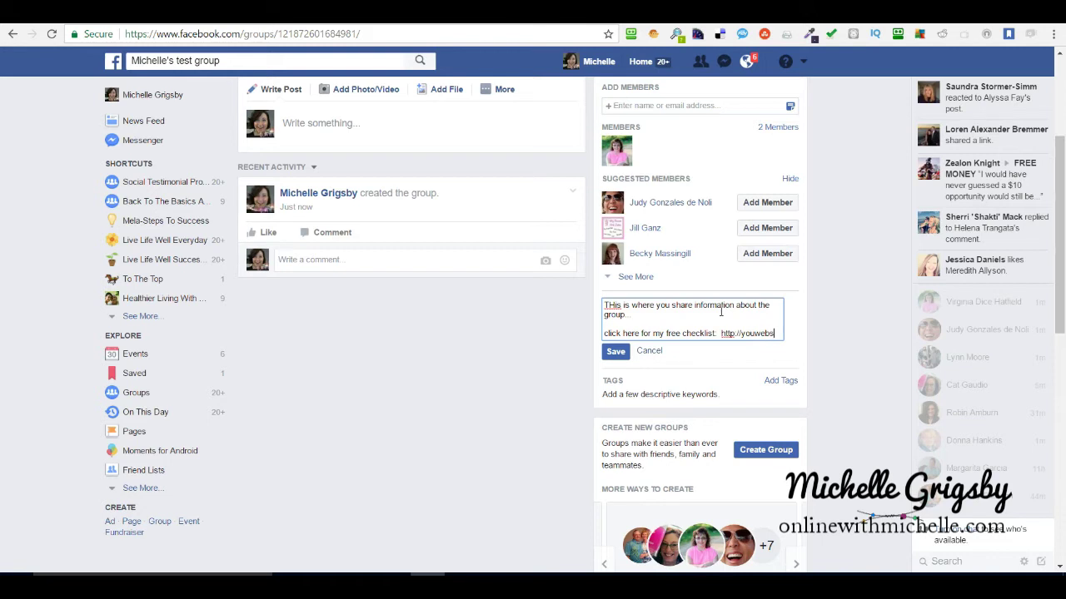
text(ite.com)
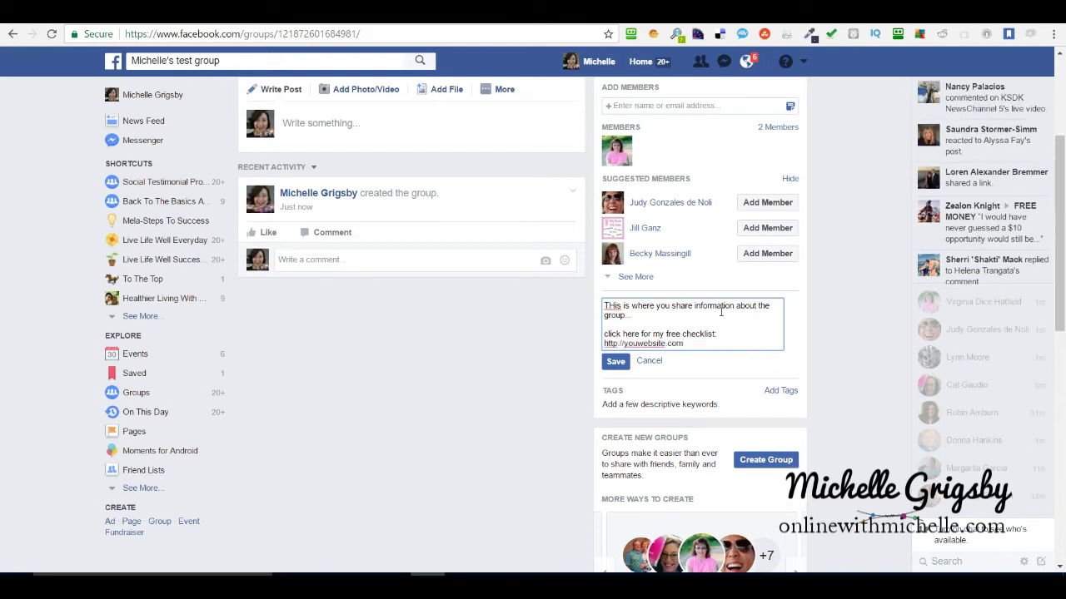
click(616, 363)
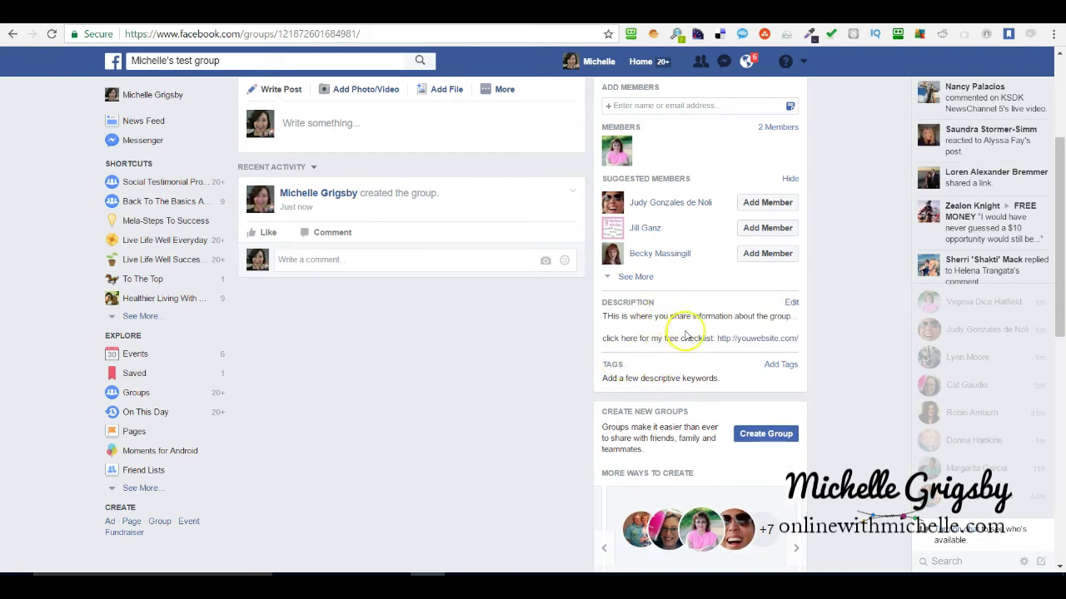
Reload the group page so the saved description appears in recent activity.
click(51, 33)
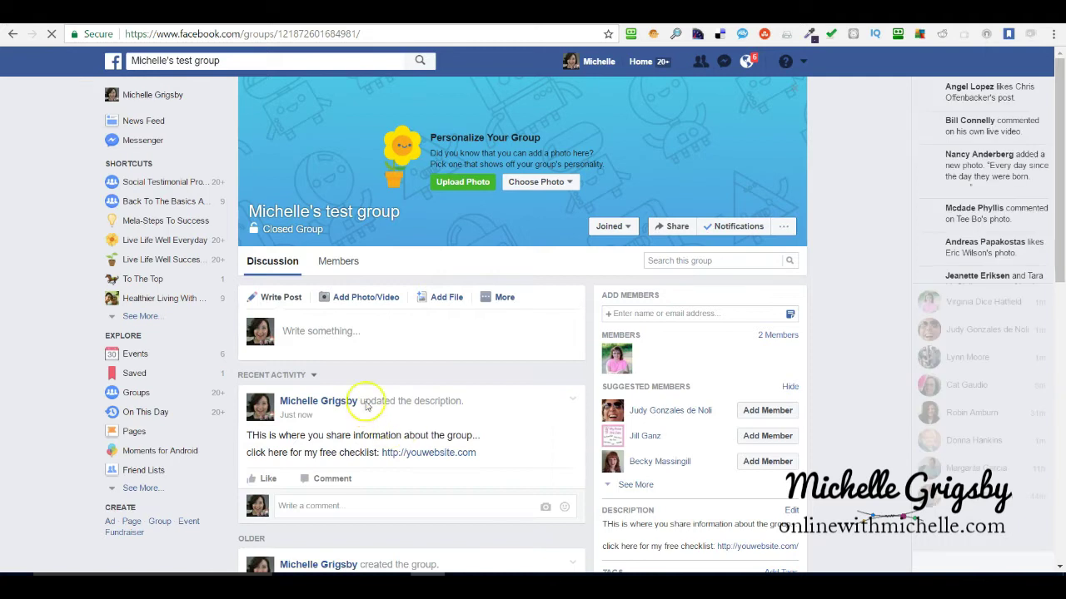
scroll(397, 435, down, 2)
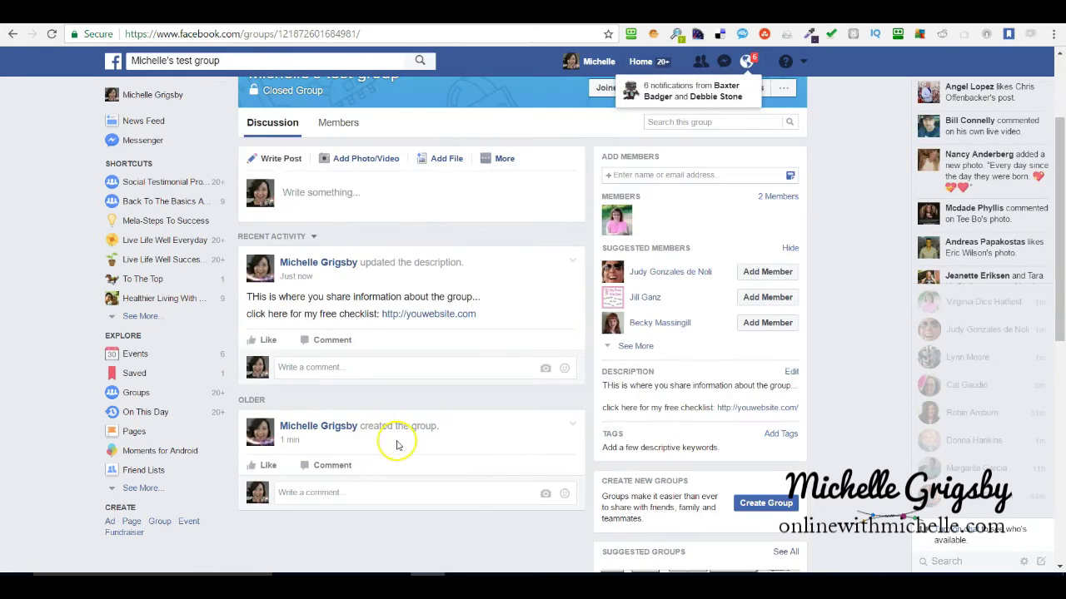
scroll(398, 439, up, 1)
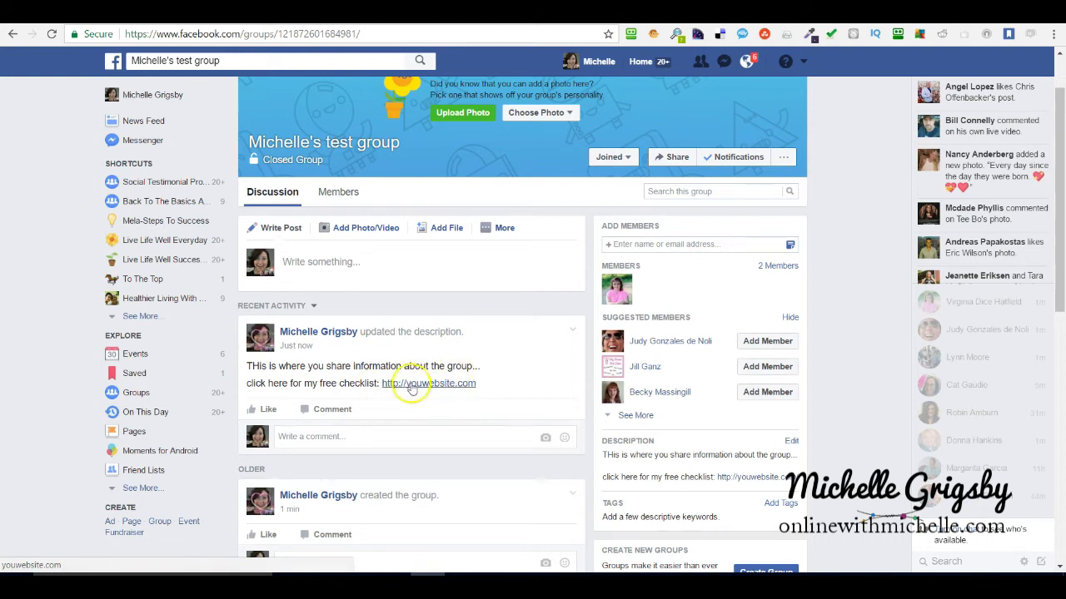
click(394, 409)
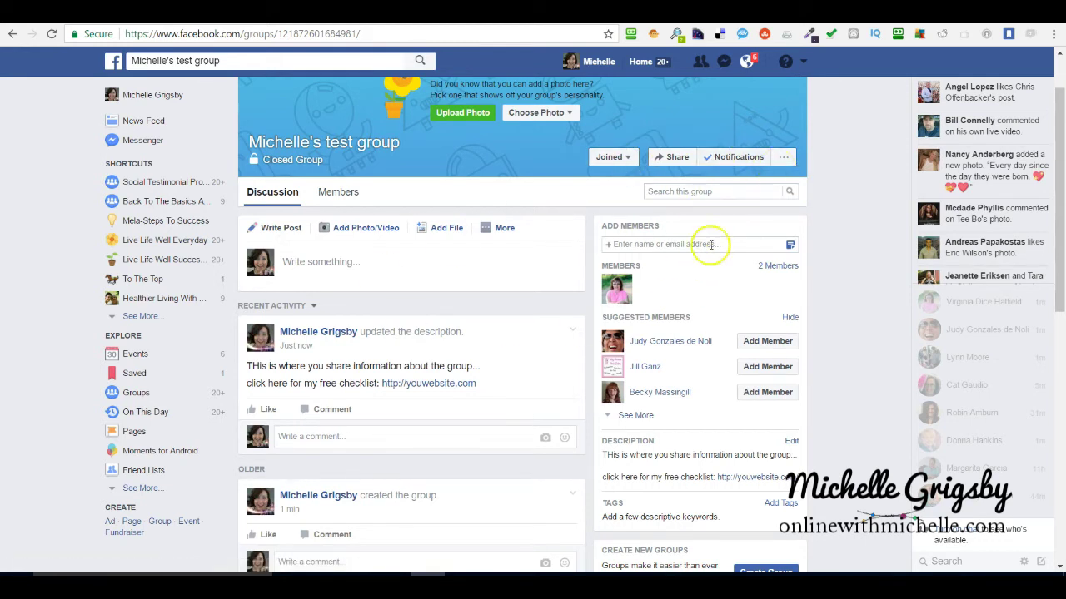
Keep the group's notification setting on All Posts.
click(722, 158)
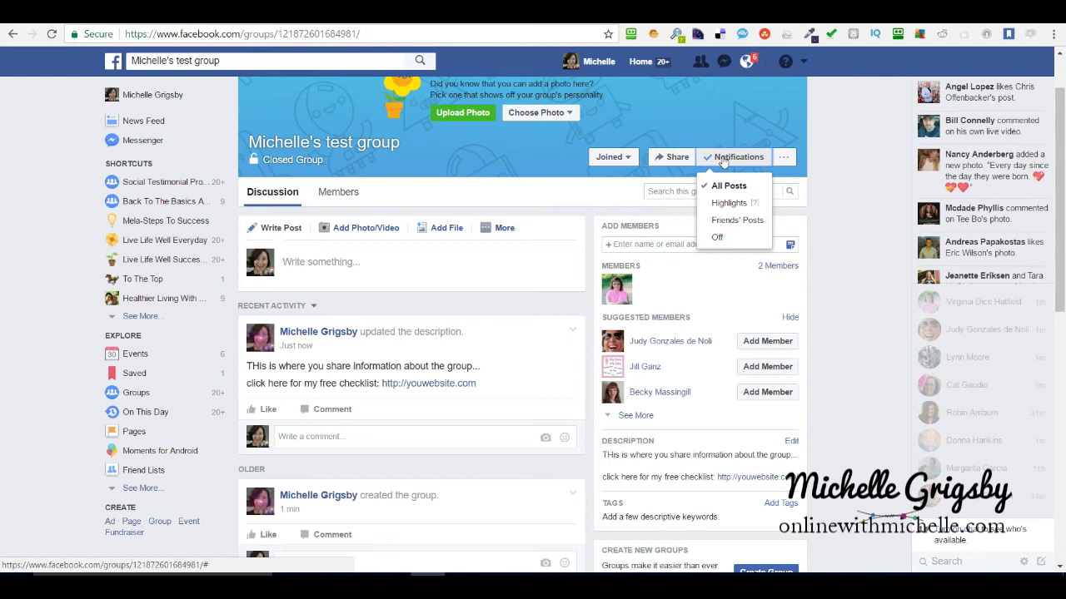
click(728, 187)
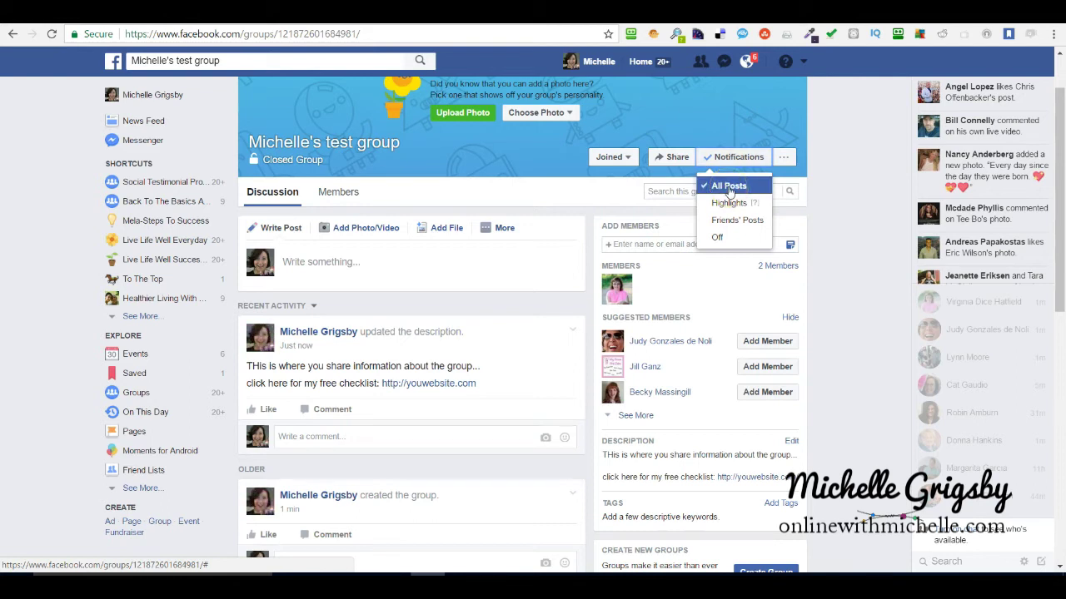
click(852, 178)
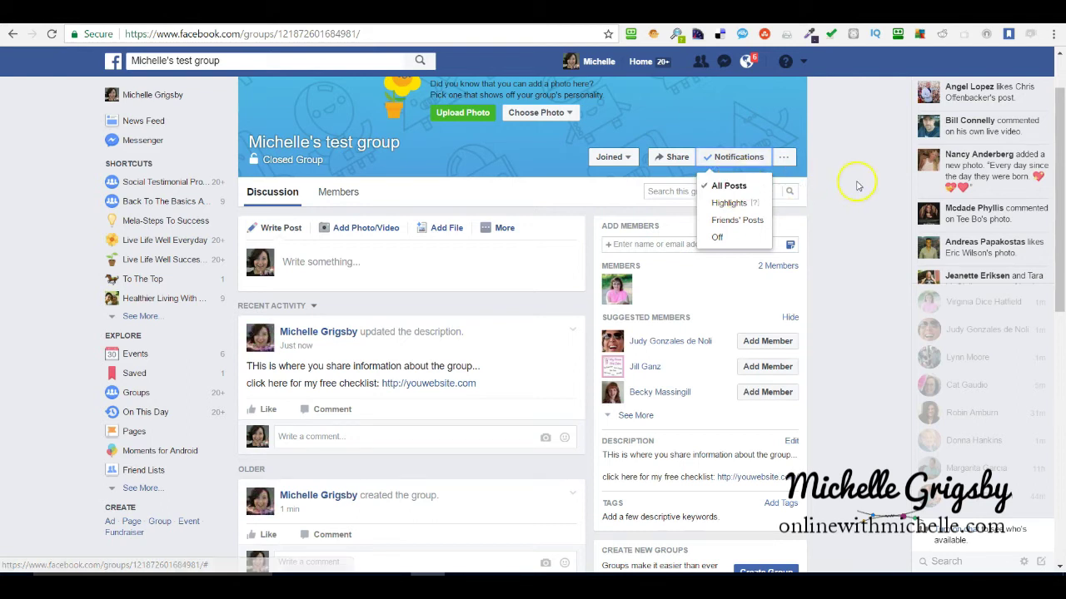
click(721, 158)
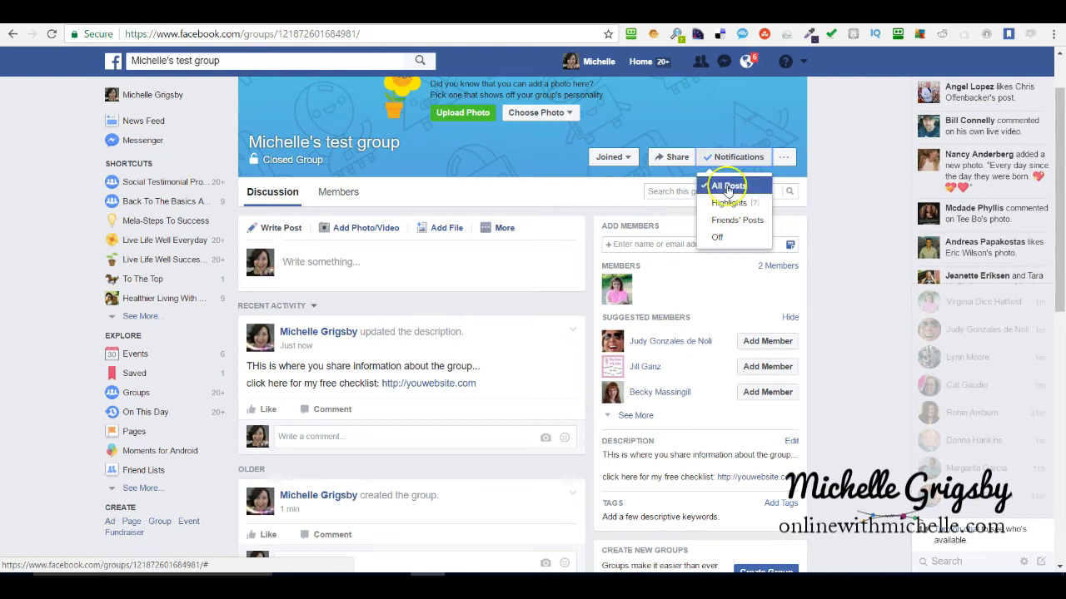
click(842, 182)
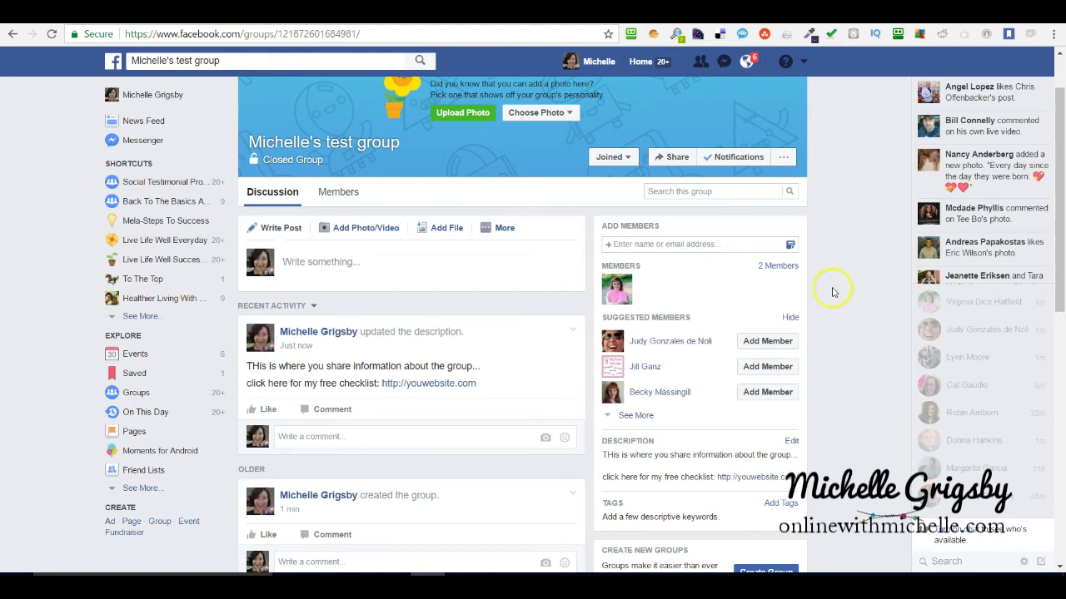
Add and save the tags Network Marketing and Knitting for the group.
scroll(835, 292, down, 1)
scroll(836, 292, up, 2)
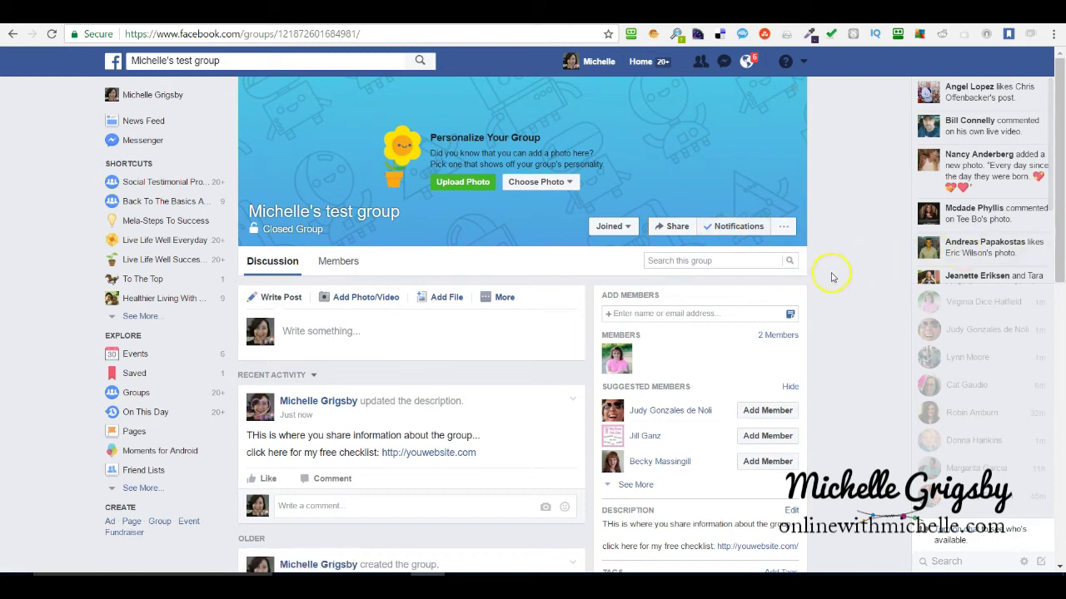
scroll(830, 279, down, 2)
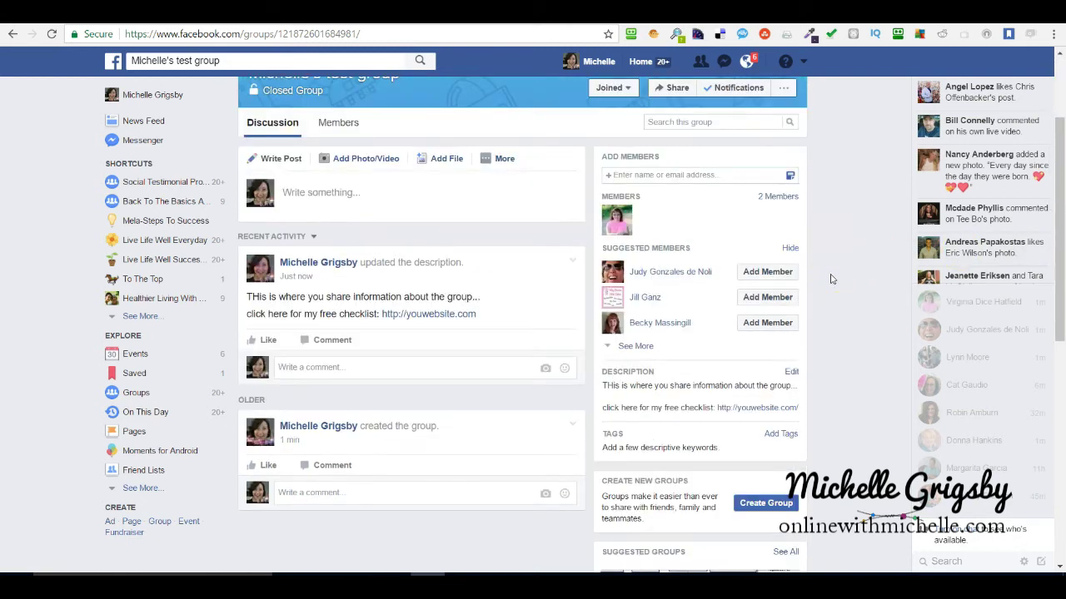
scroll(830, 279, down, 2)
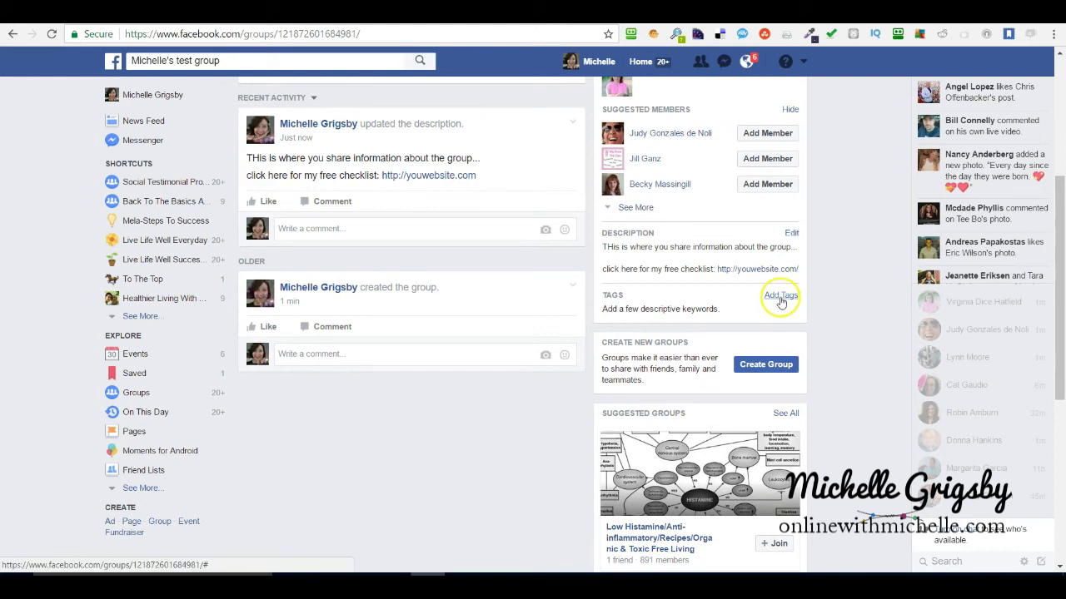
click(781, 298)
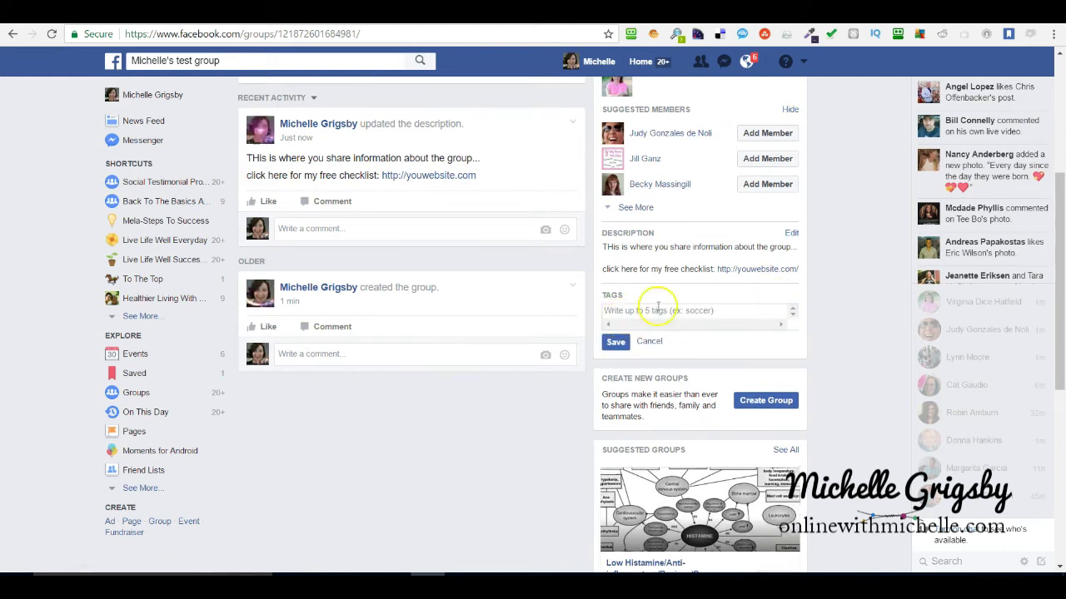
click(629, 312)
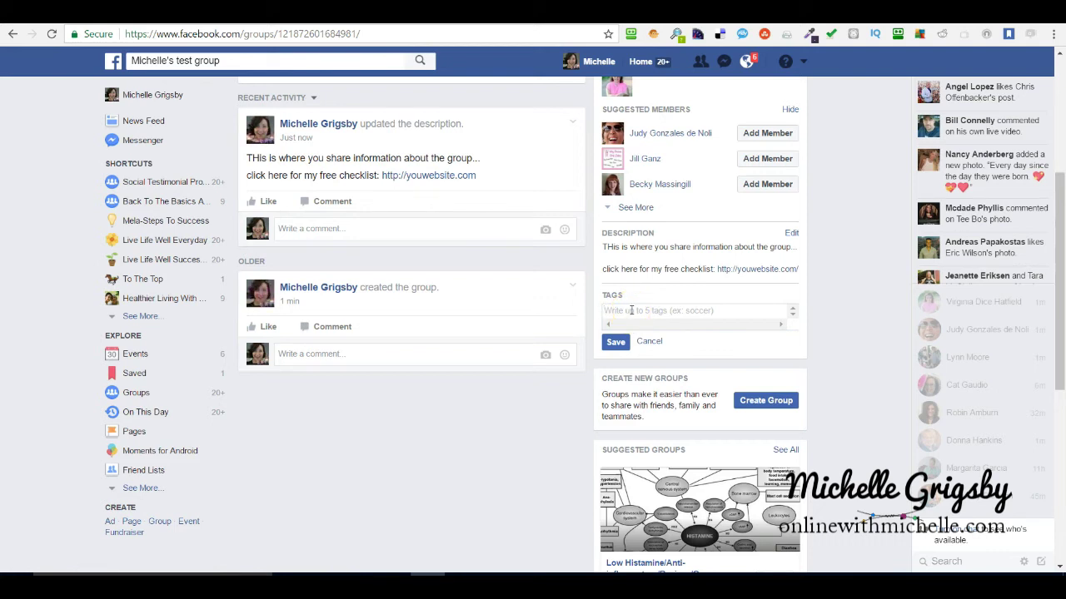
text(frie)
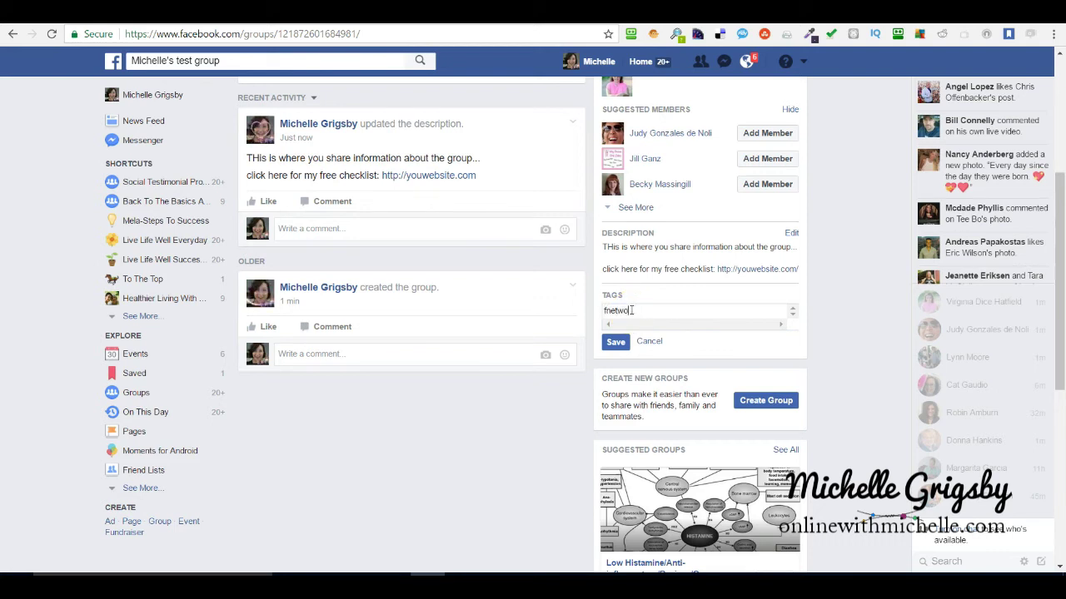
text(wo)
key(BackSpace)
key(BackSpace)
key(BackSpace)
key(BackSpace)
key(BackSpace)
key(BackSpace)
text(network marketing)
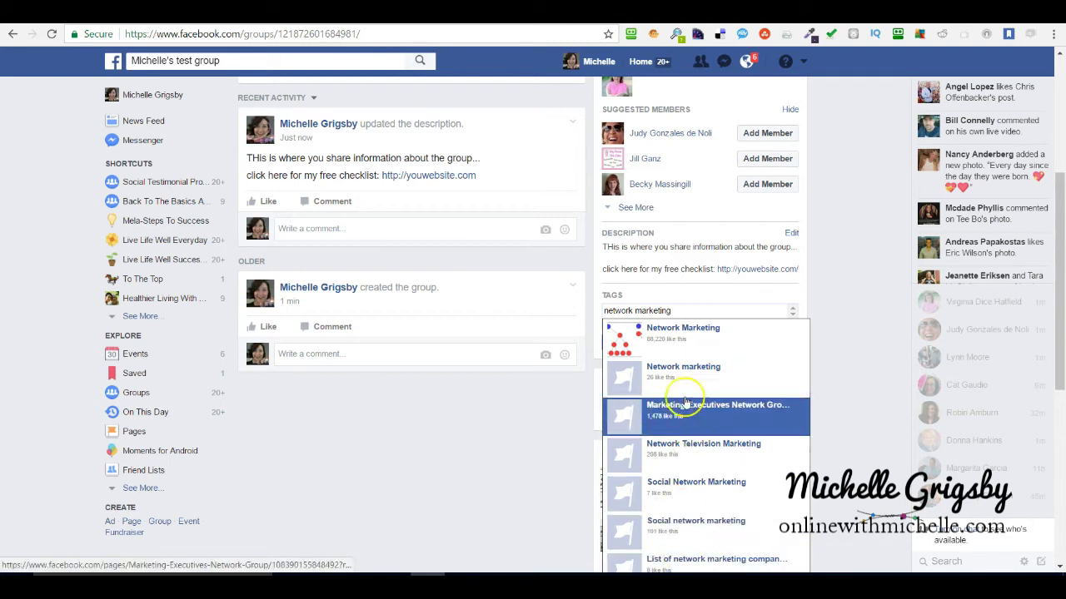
click(666, 335)
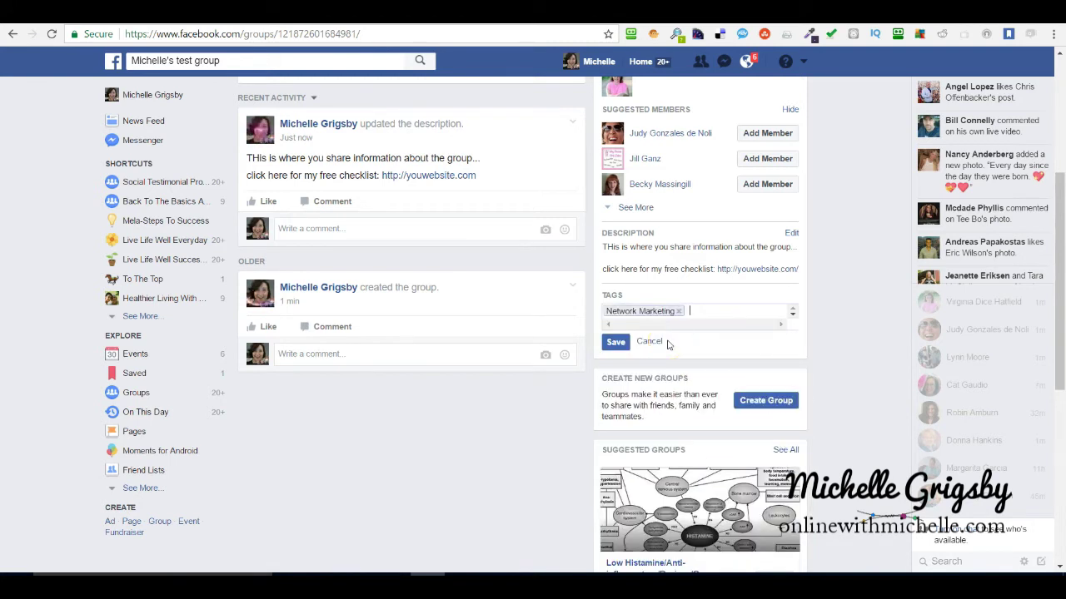
text(knitting)
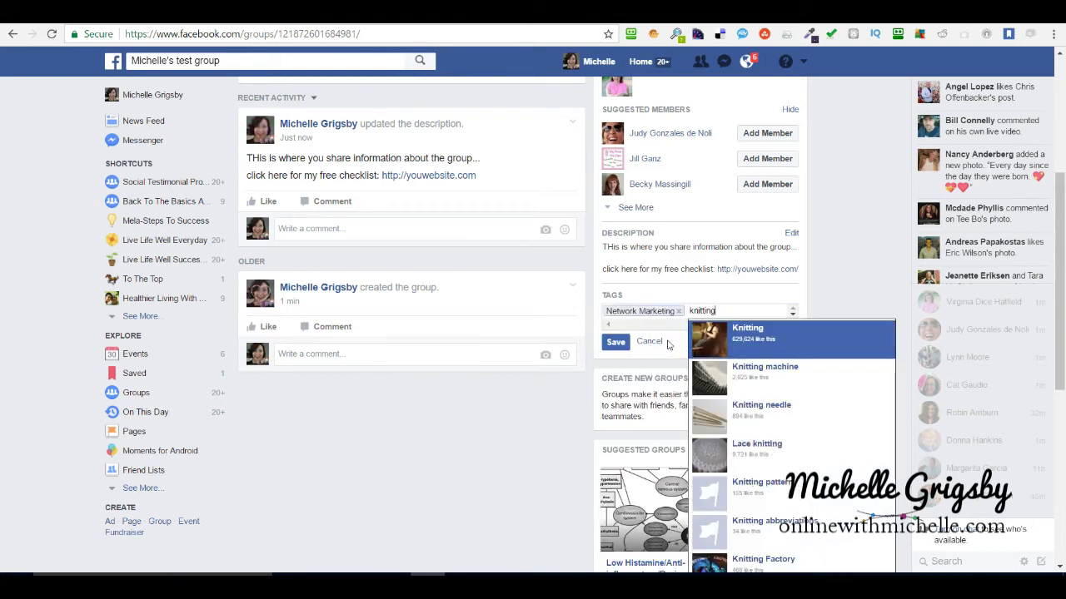
click(744, 333)
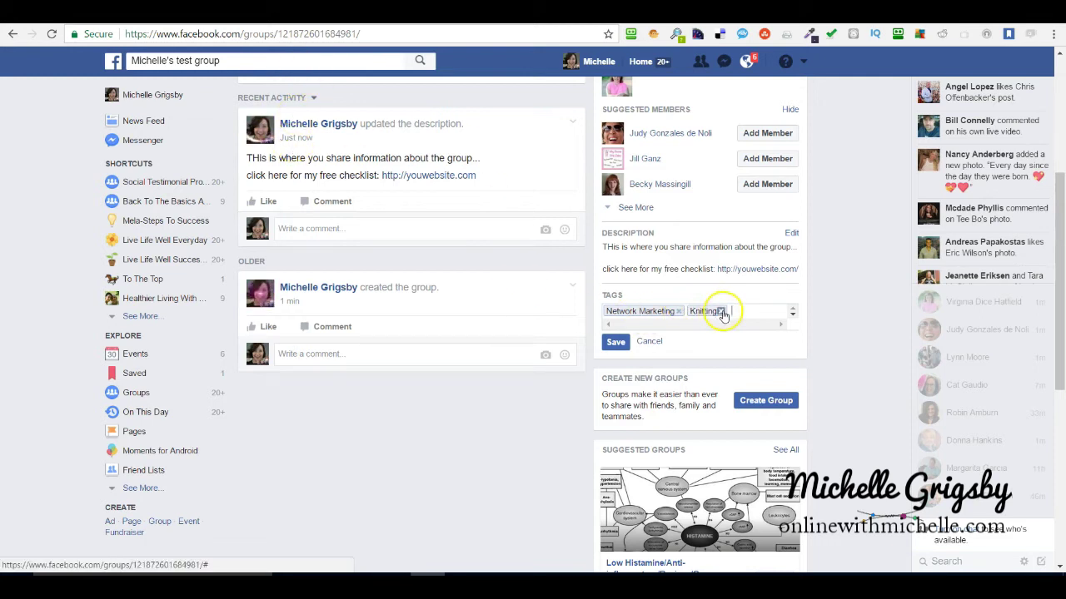
click(619, 345)
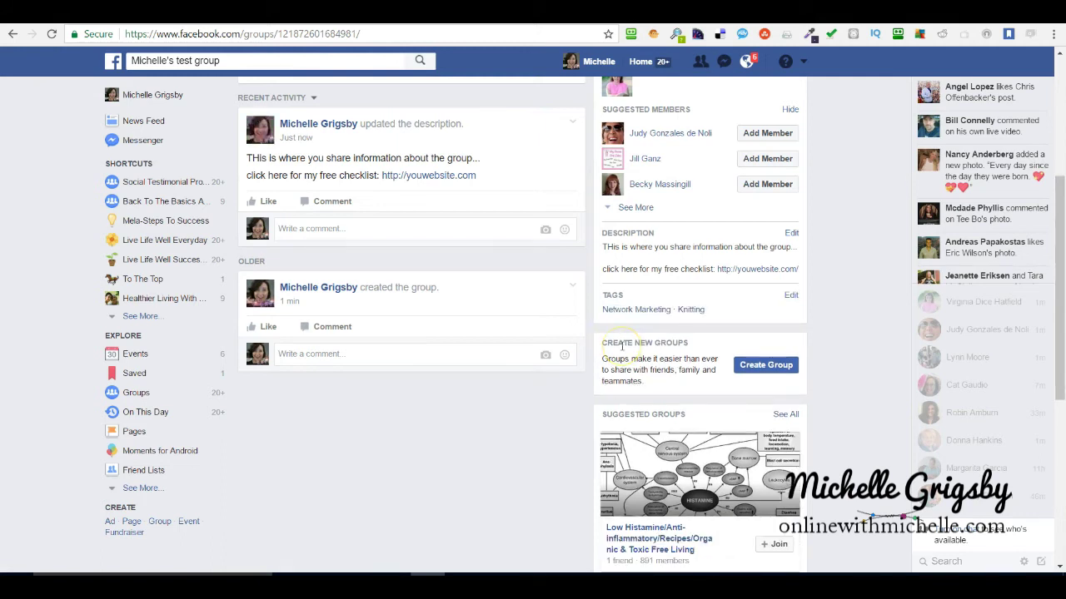
Highlight the group ID within the page's web address.
scroll(623, 342, up, 3)
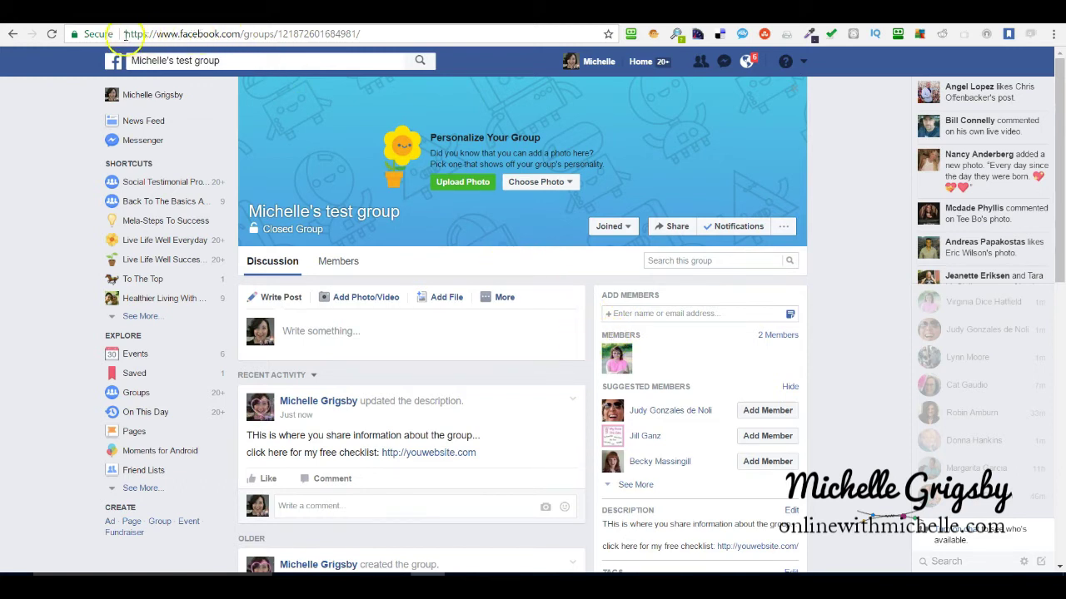
drag(125, 33, 369, 36)
click(380, 35)
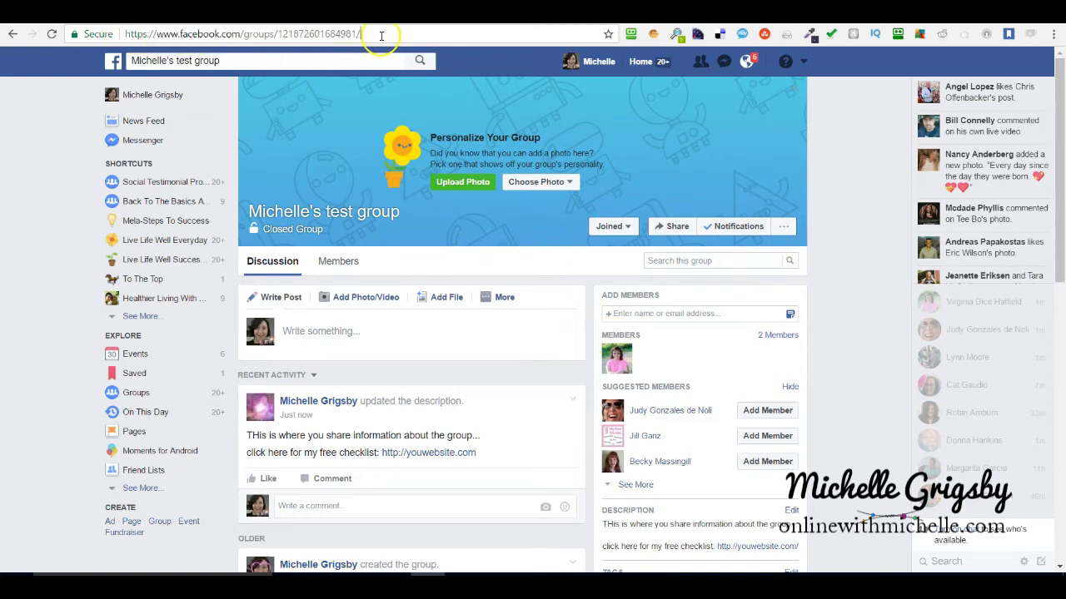
drag(277, 33, 369, 32)
click(357, 33)
drag(276, 34, 367, 33)
Choose Edit Group Settings from the group's '...' menu.
click(387, 34)
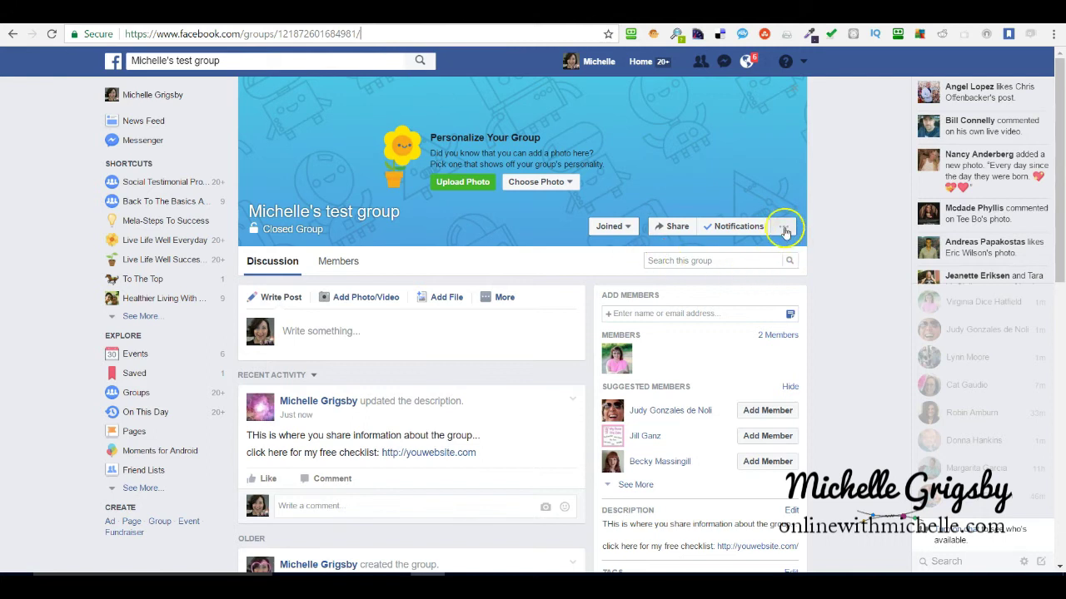
click(783, 229)
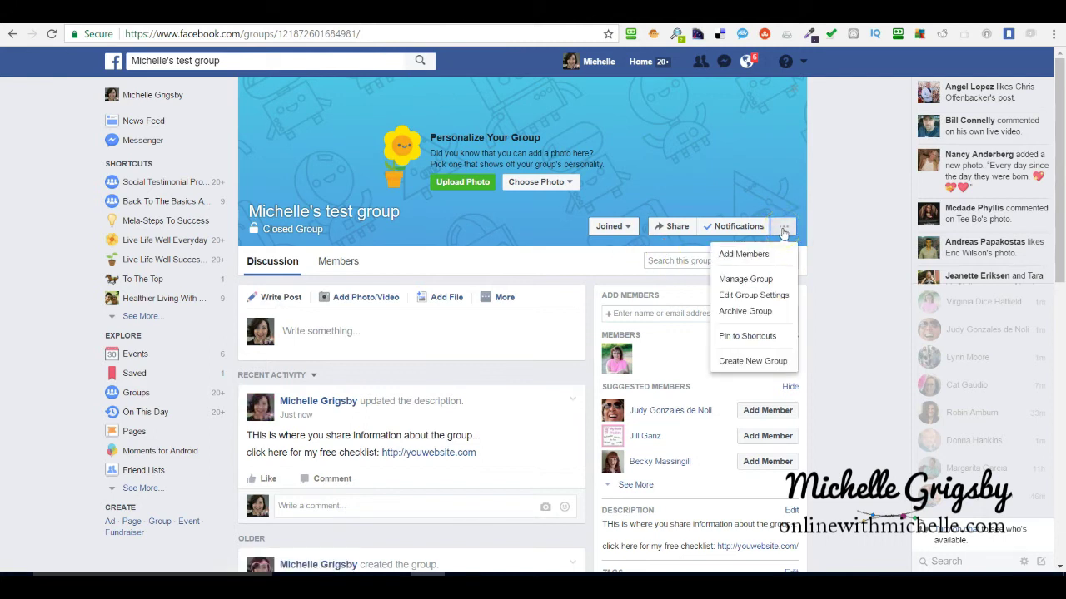
click(741, 281)
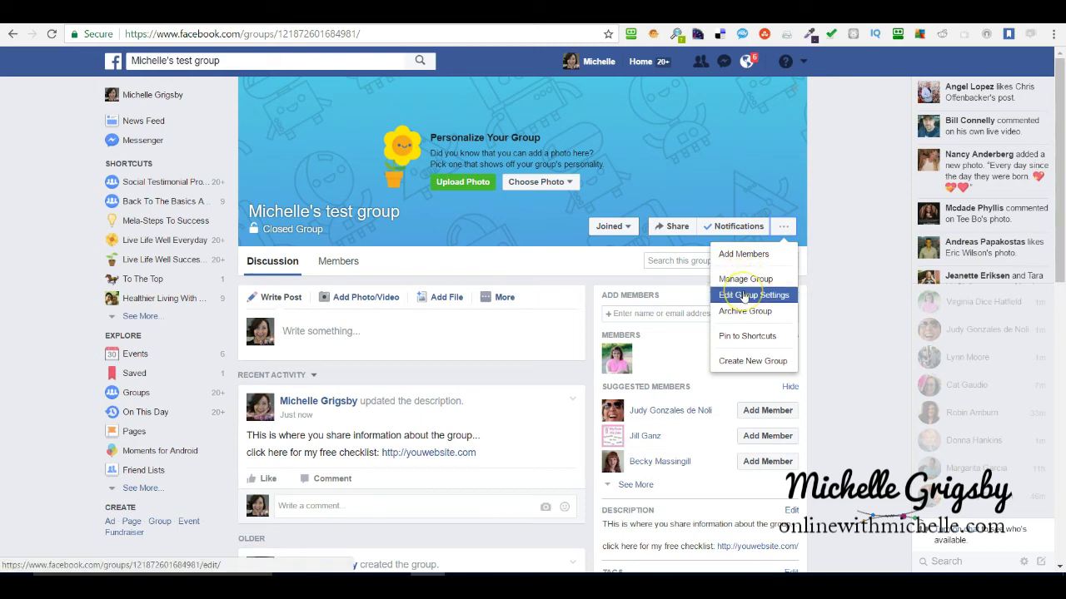
Set the group type to Club while keeping its privacy Closed.
click(743, 298)
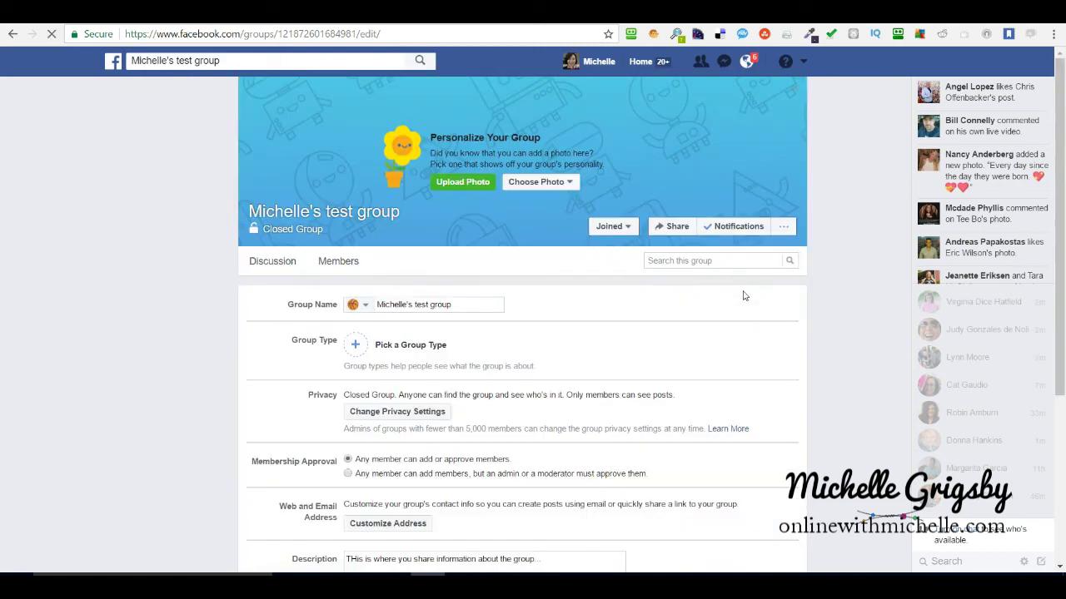
scroll(705, 341, down, 3)
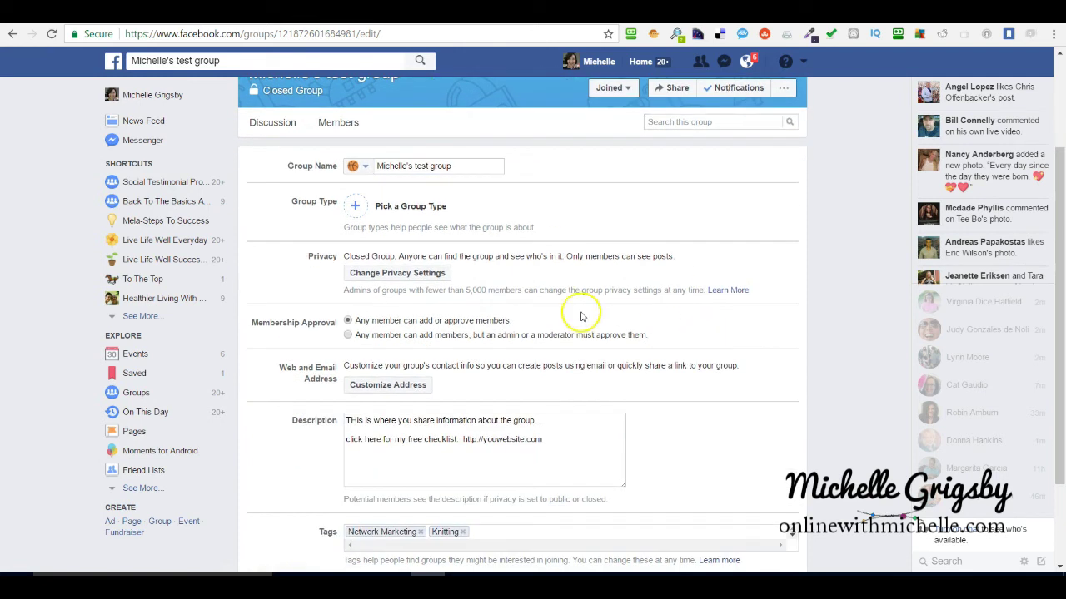
click(356, 209)
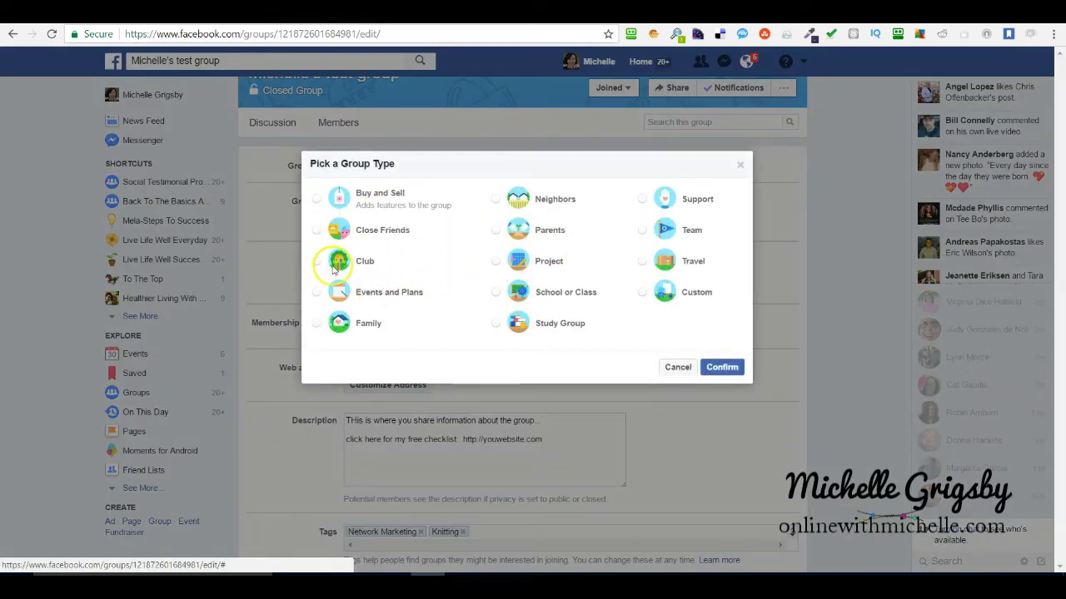
click(317, 264)
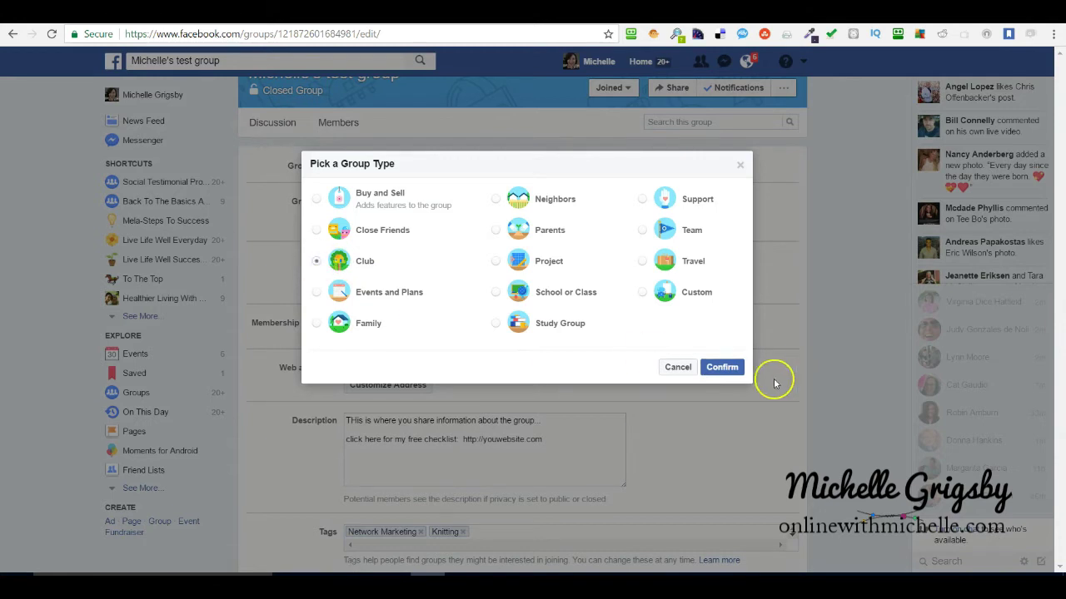
click(718, 368)
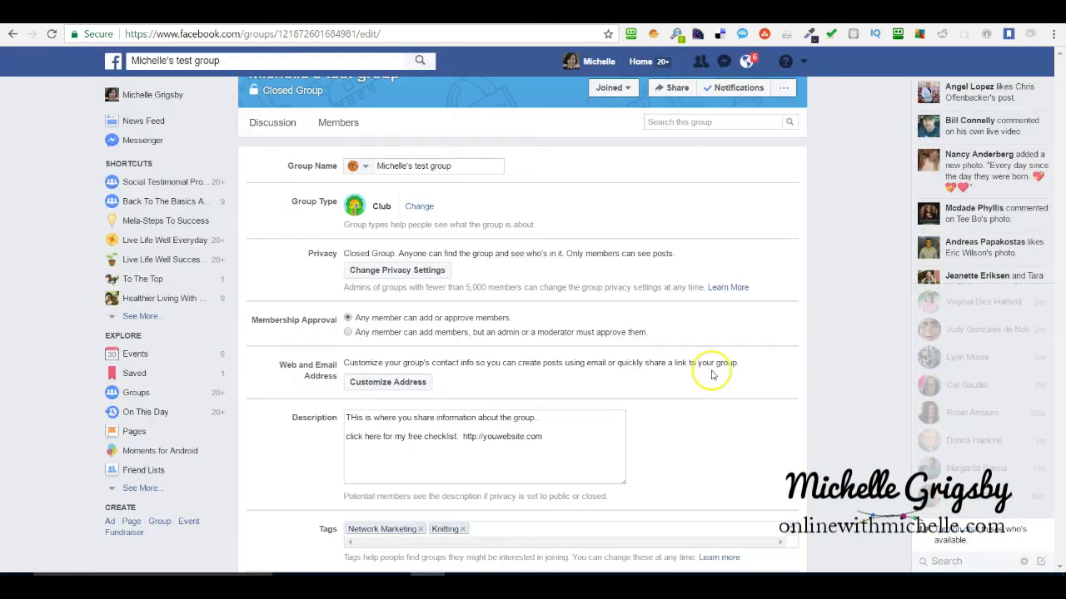
click(412, 275)
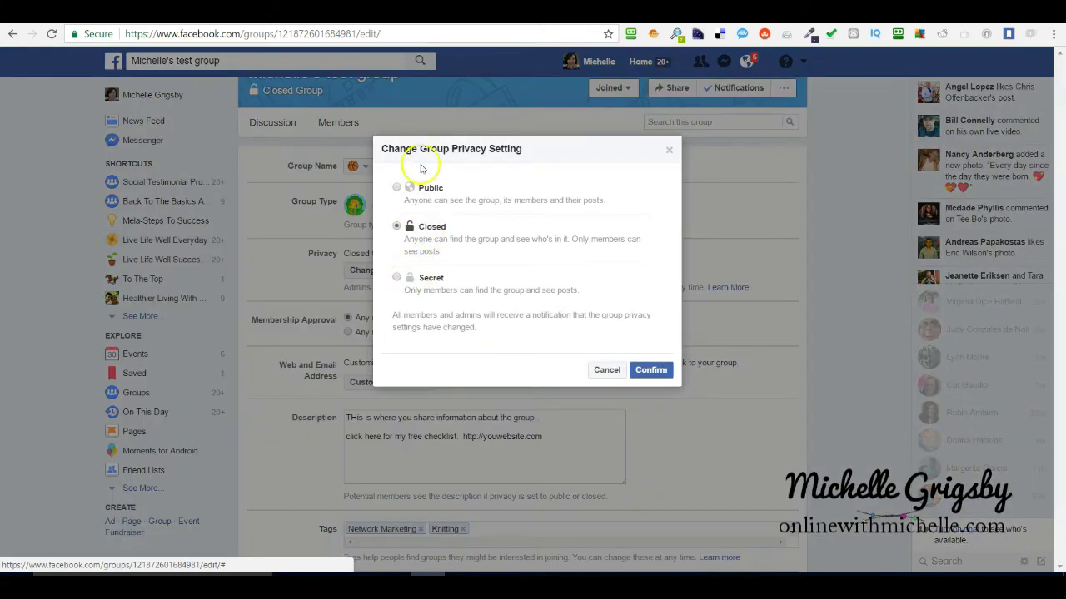
click(607, 370)
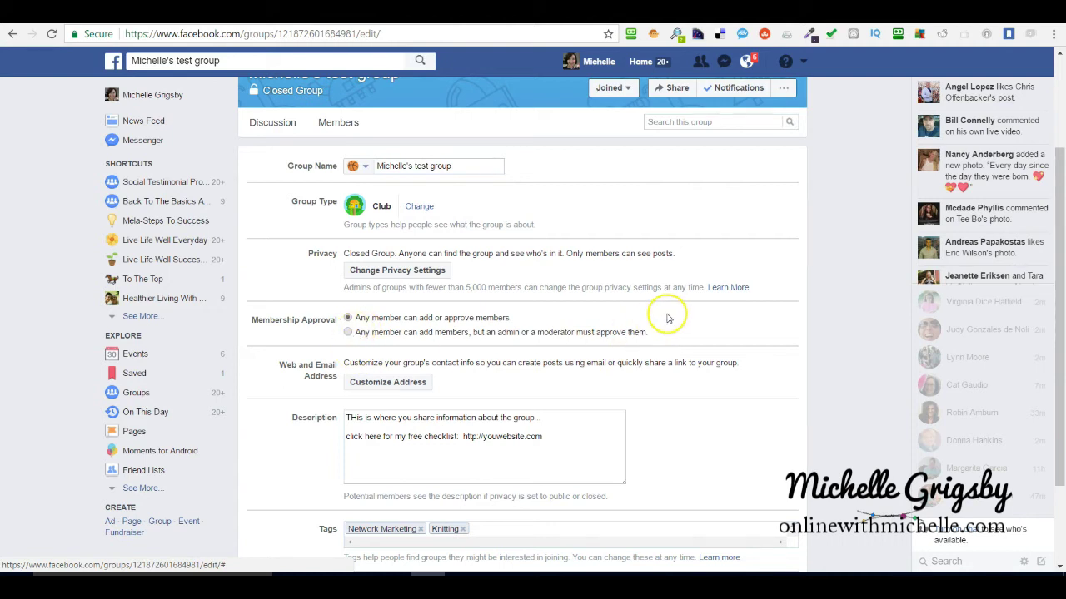
Require an admin or moderator to approve new members.
scroll(666, 311, down, 1)
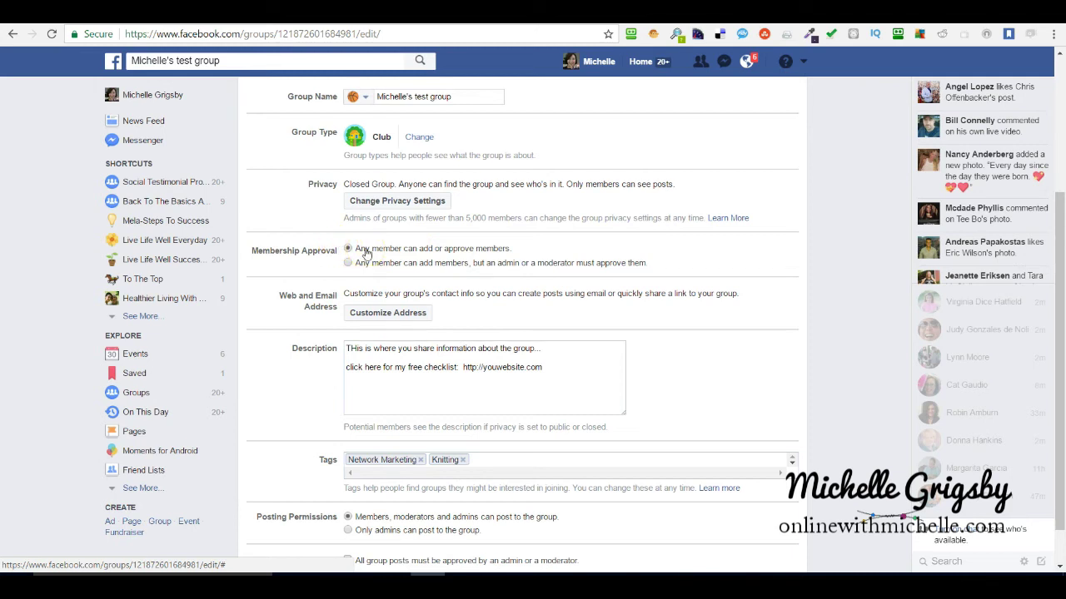
click(348, 263)
click(348, 263)
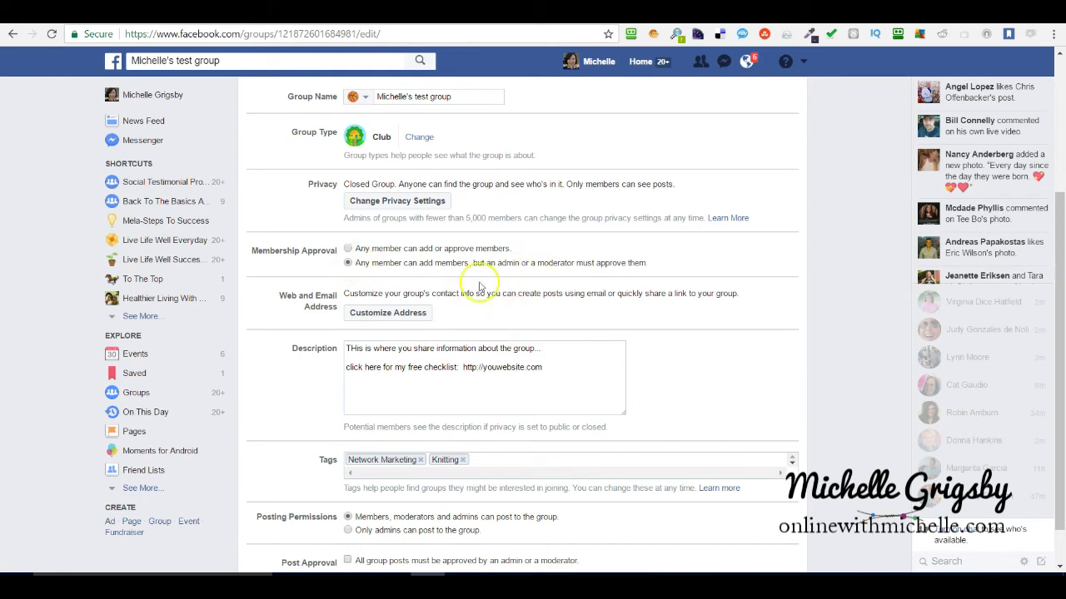
Try 'michellestestgroup' as the group's custom web and email address, which turns out unavailable.
click(376, 316)
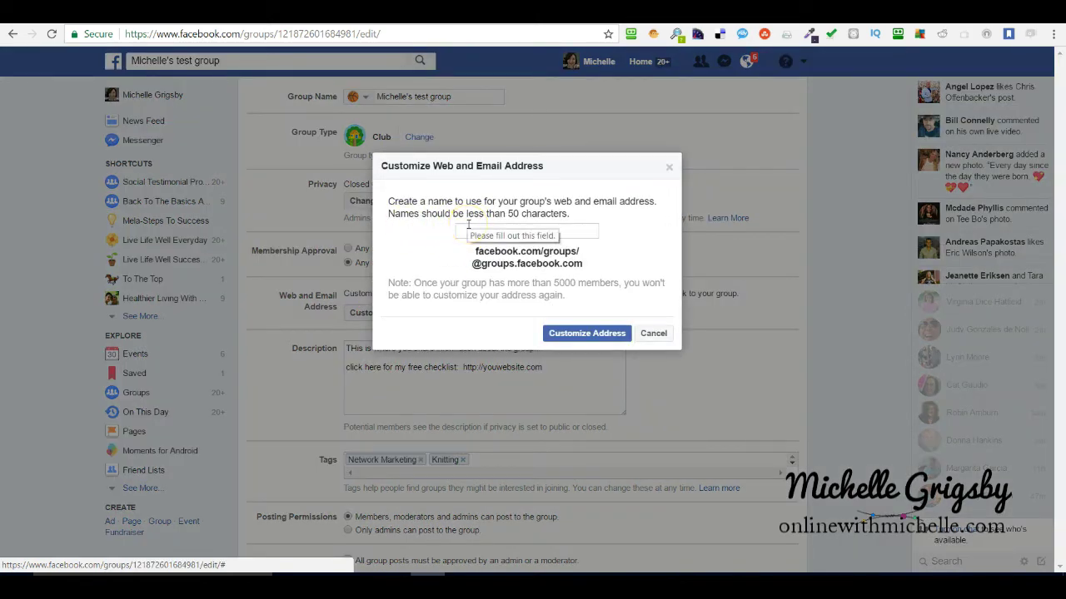
click(468, 226)
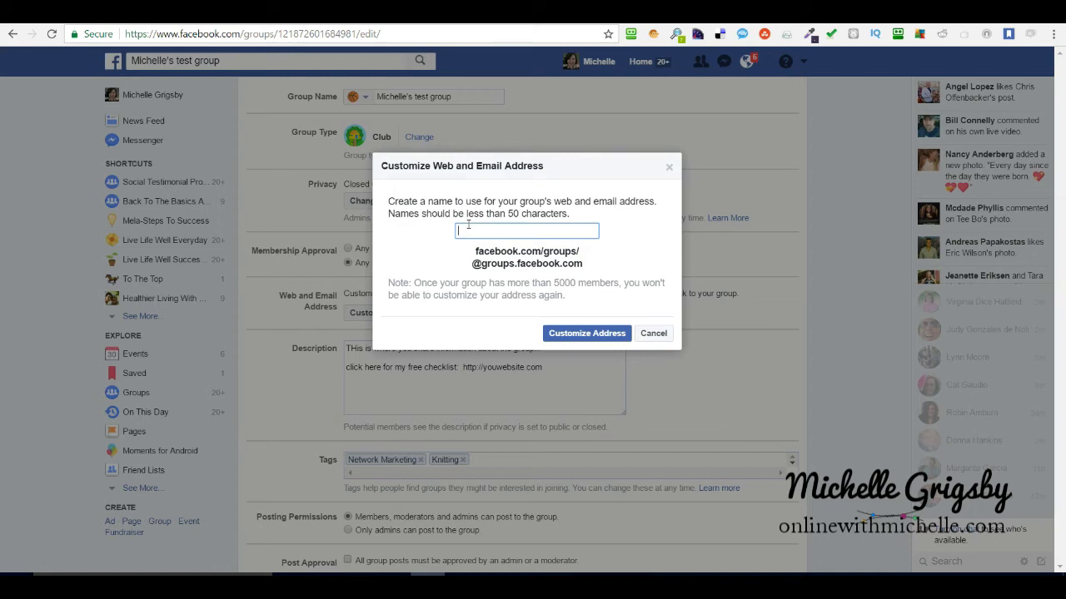
text(michell)
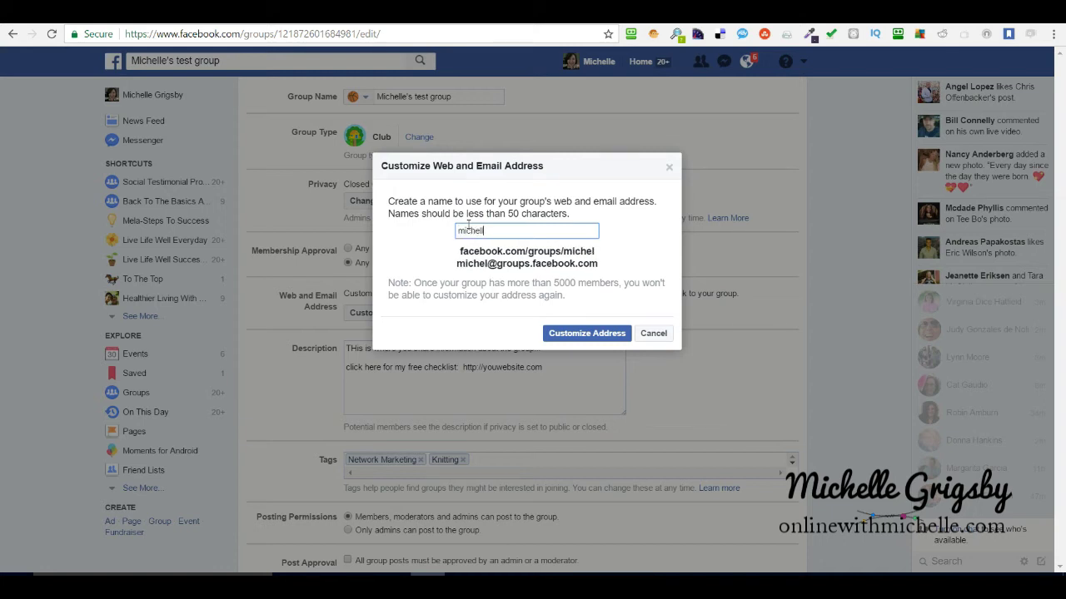
text(estestgroup)
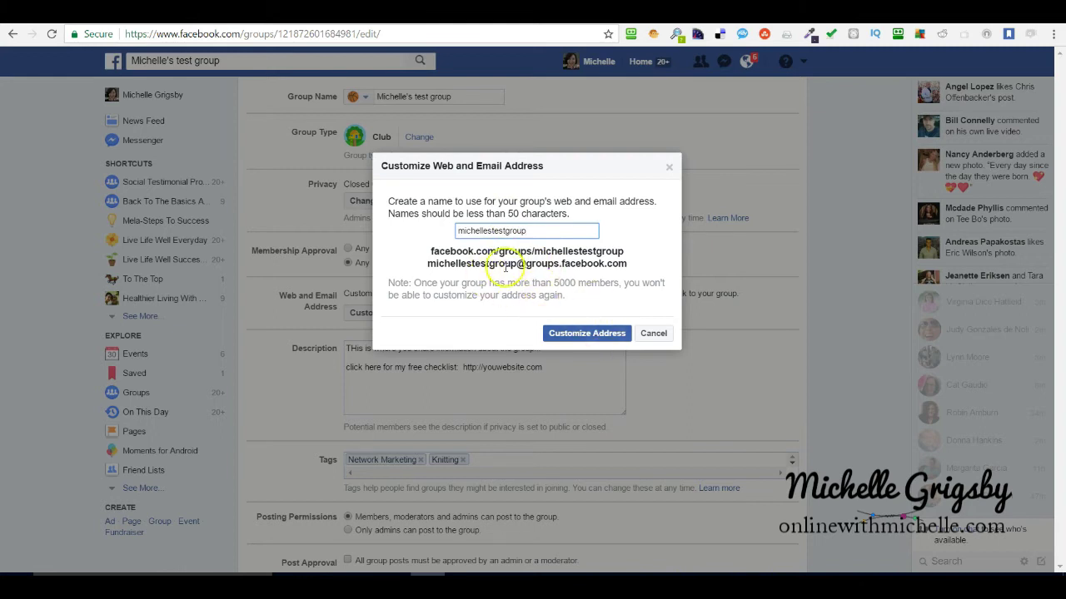
click(566, 335)
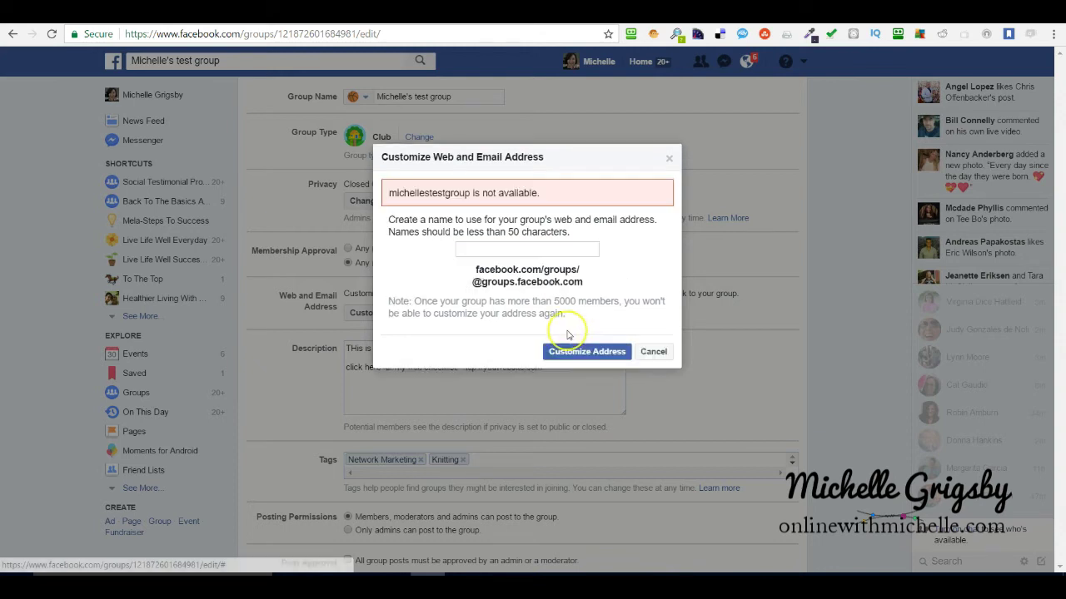
Enter a longer alternative address built from the owner's full name, ending in 'group' after fixing a typo.
click(507, 250)
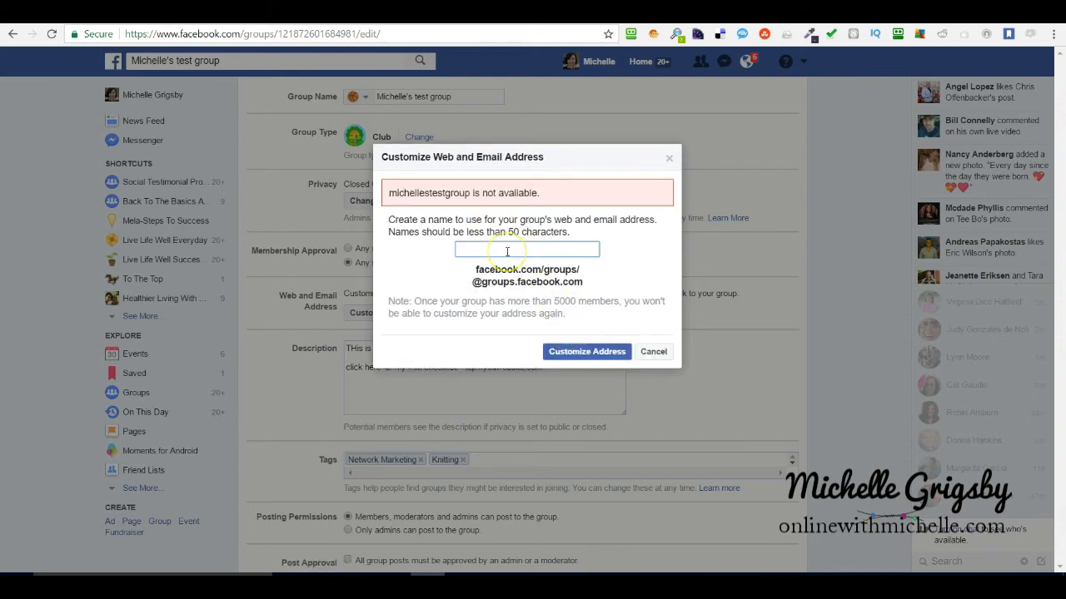
text(michelle)
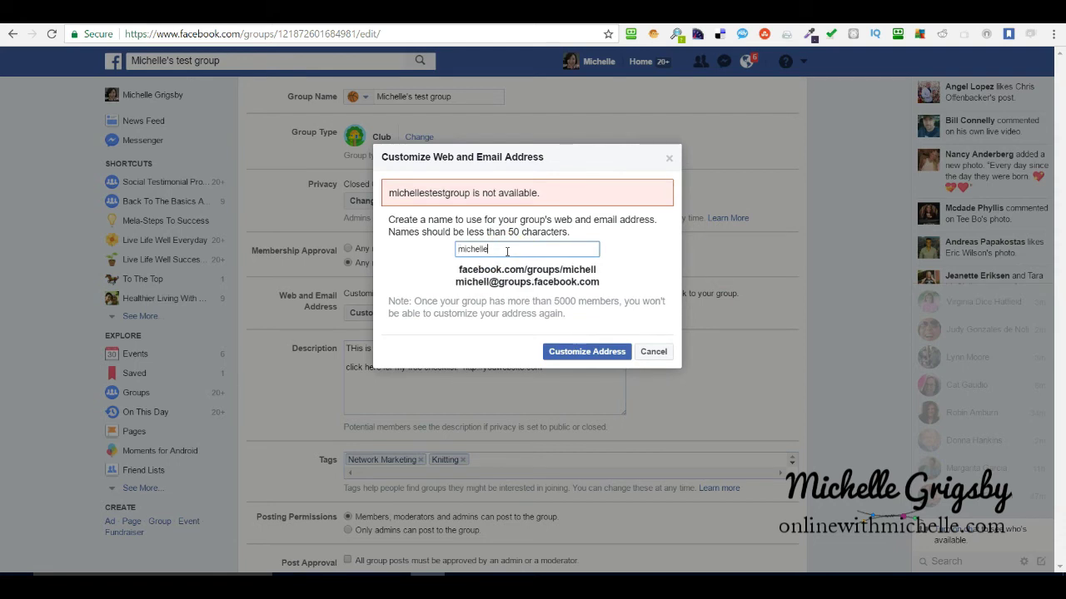
text(grigsbystestbgroup)
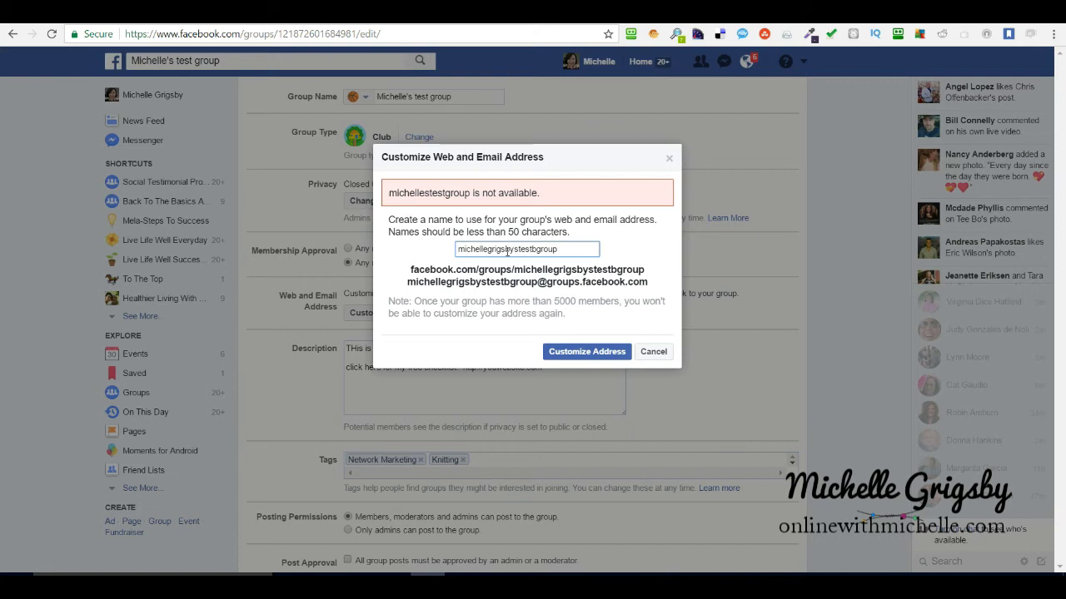
key(BackSpace)
key(BackSpace)
key(BackSpace)
key(BackSpace)
key(BackSpace)
key(BackSpace)
text(group)
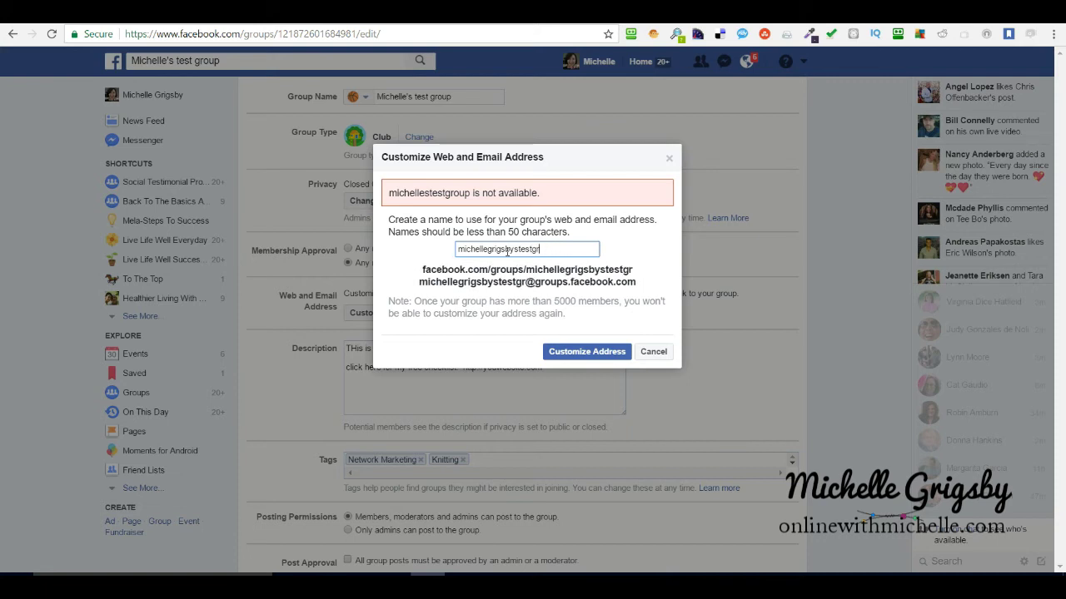
Apply the new custom address, tick 'All group posts must be approved', and save.
click(573, 353)
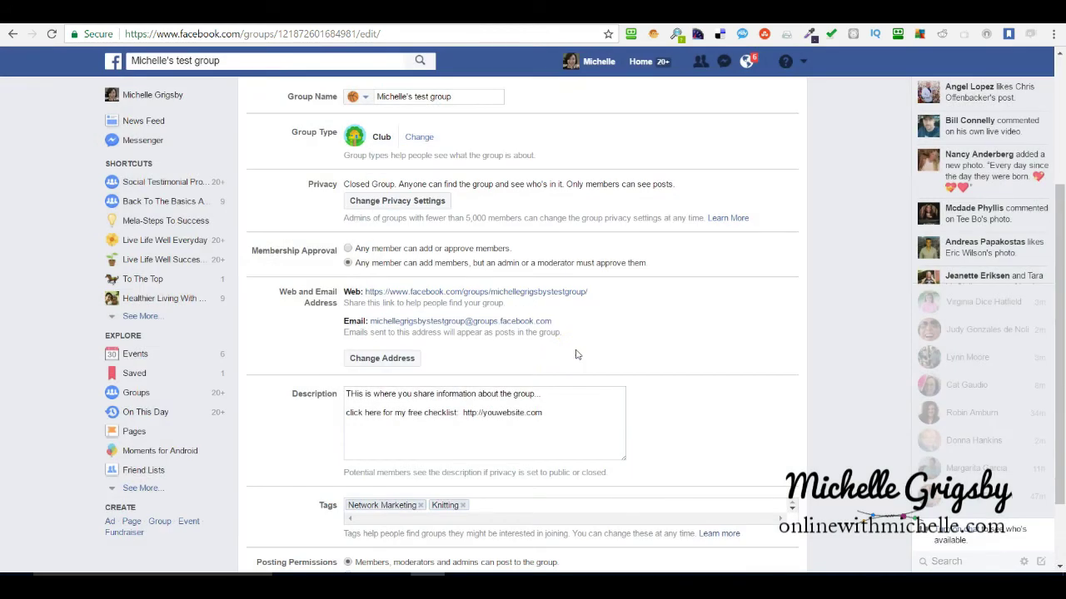
scroll(679, 373, down, 2)
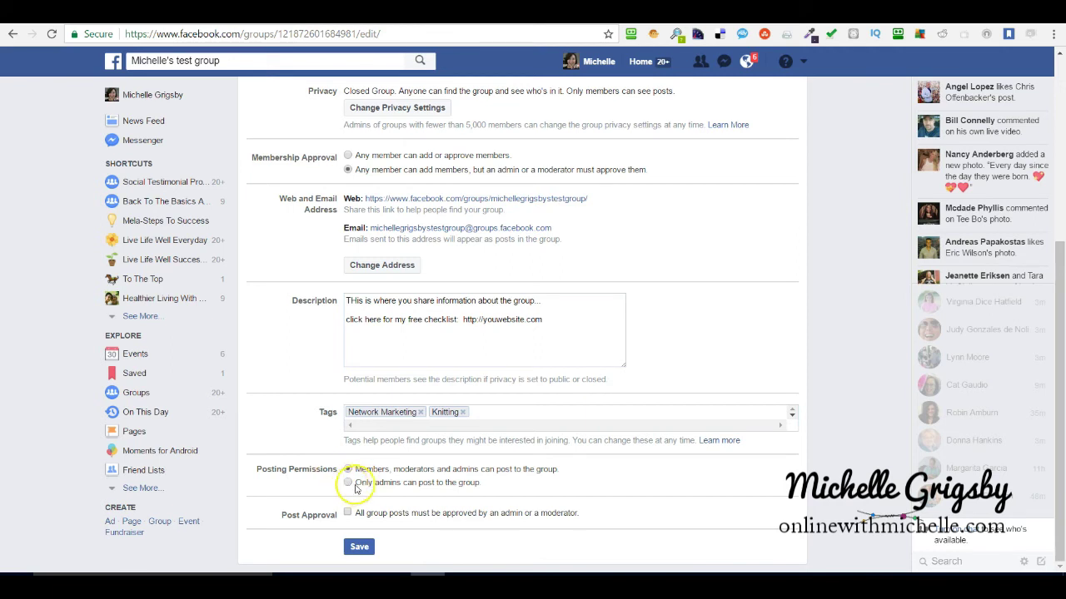
click(346, 483)
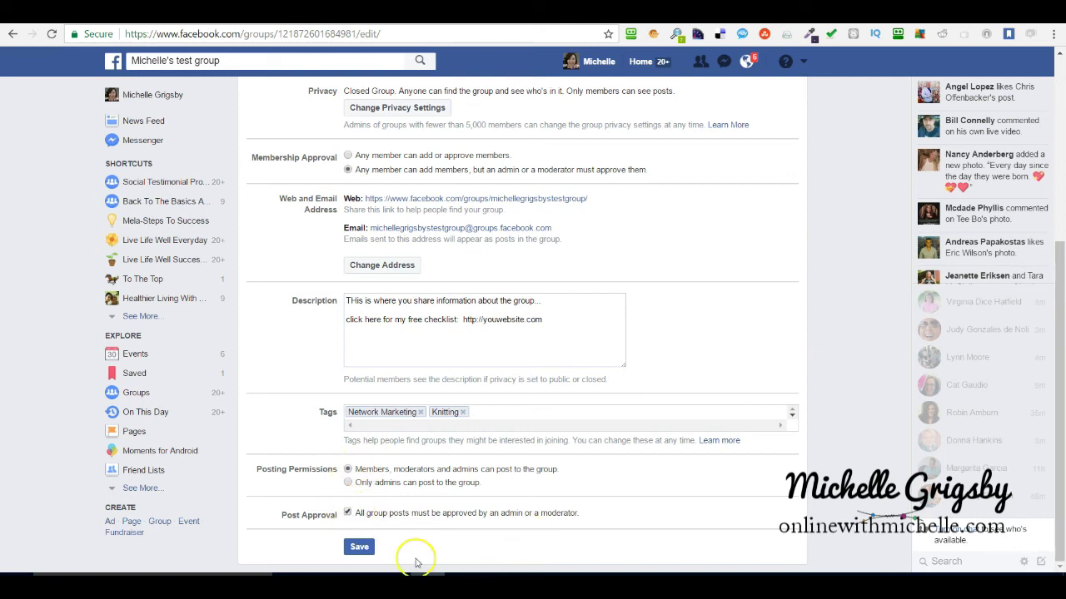
click(361, 551)
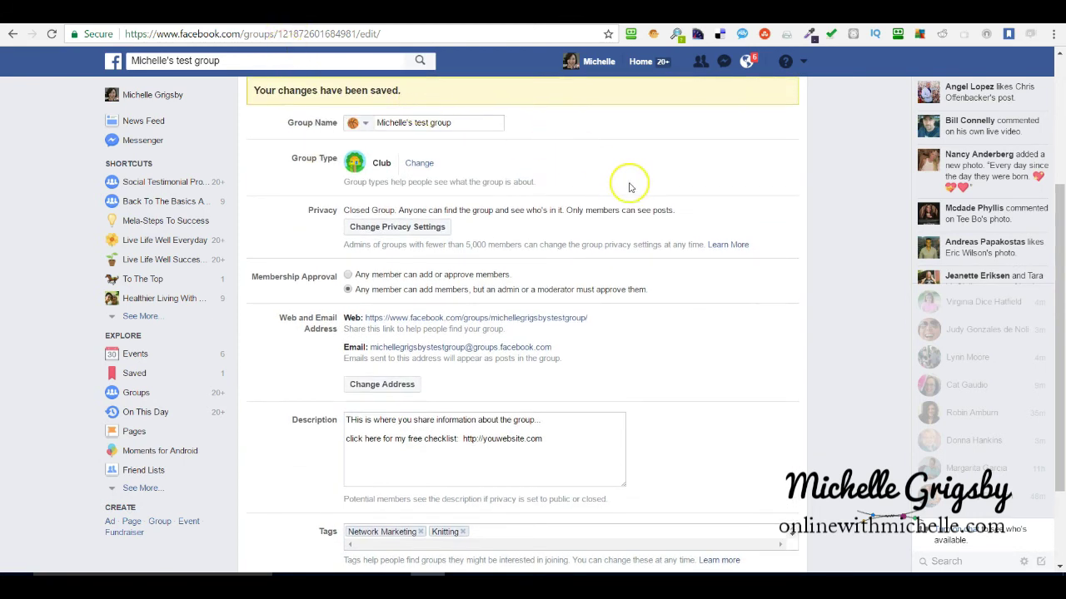
scroll(292, 196, up, 3)
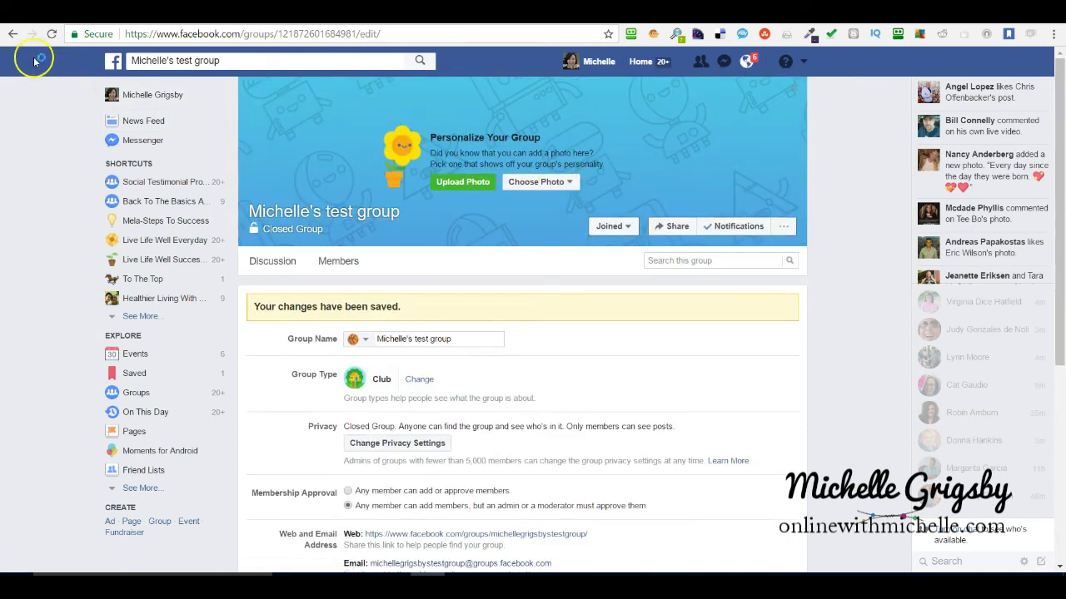
Go back to the group's Discussion page and check its new custom URL in the address bar.
click(51, 36)
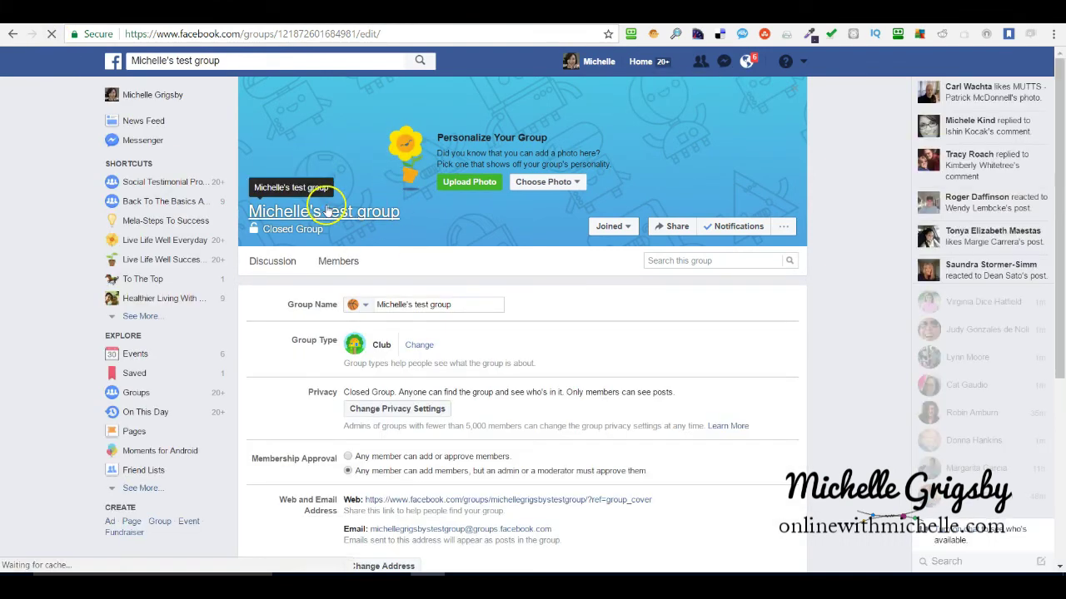
click(328, 211)
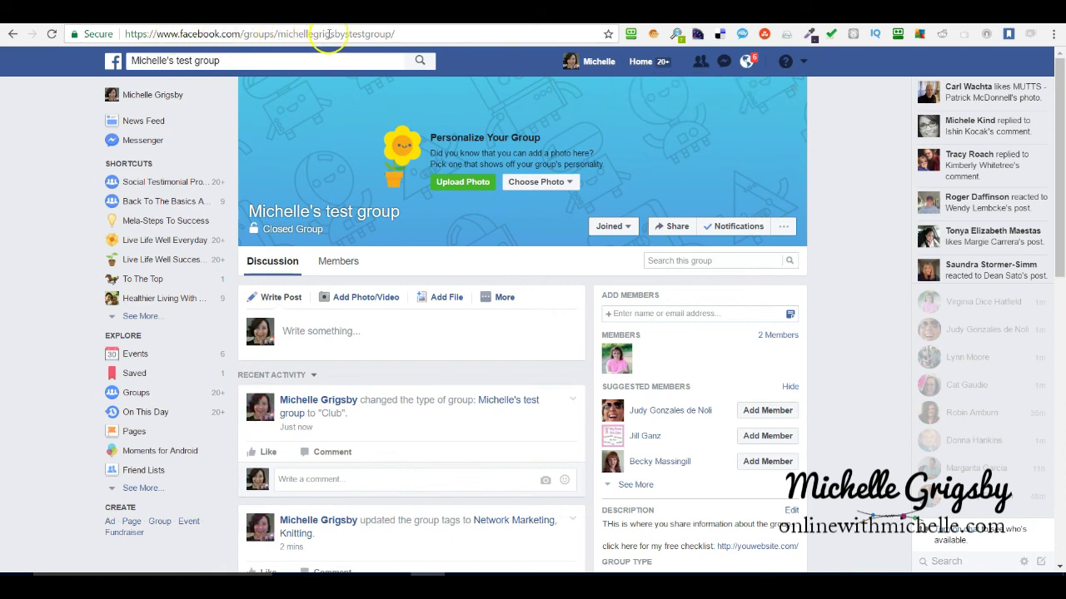
drag(402, 33, 131, 37)
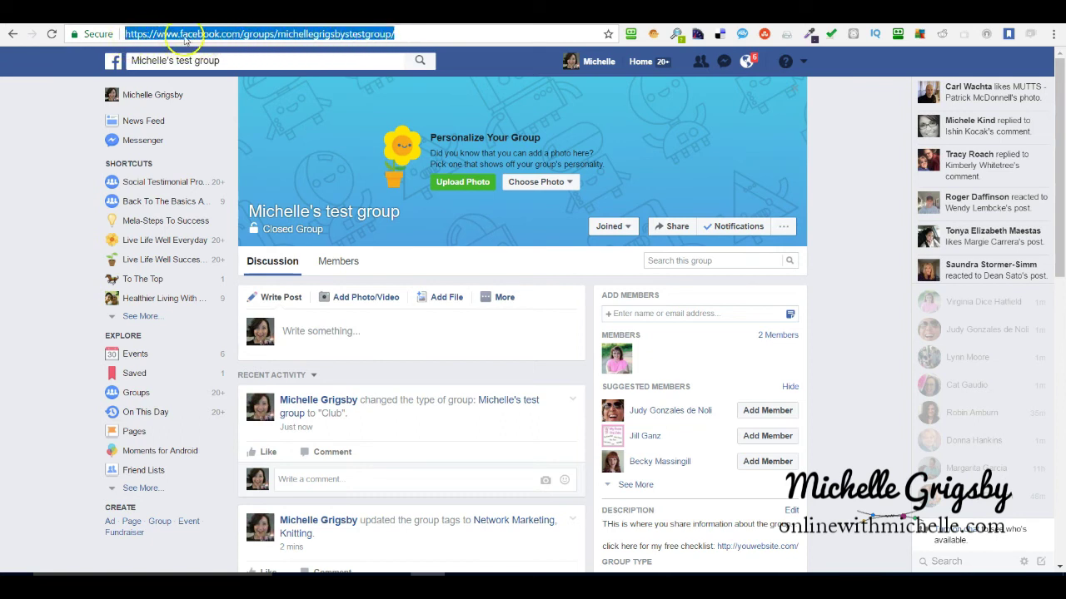
click(305, 33)
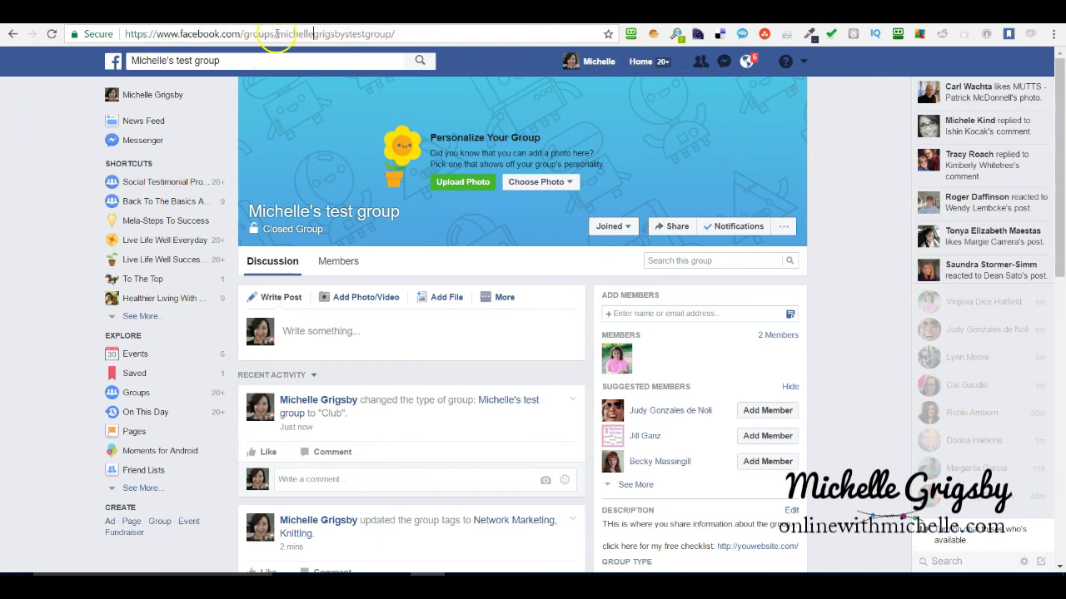
drag(276, 34, 350, 33)
click(828, 209)
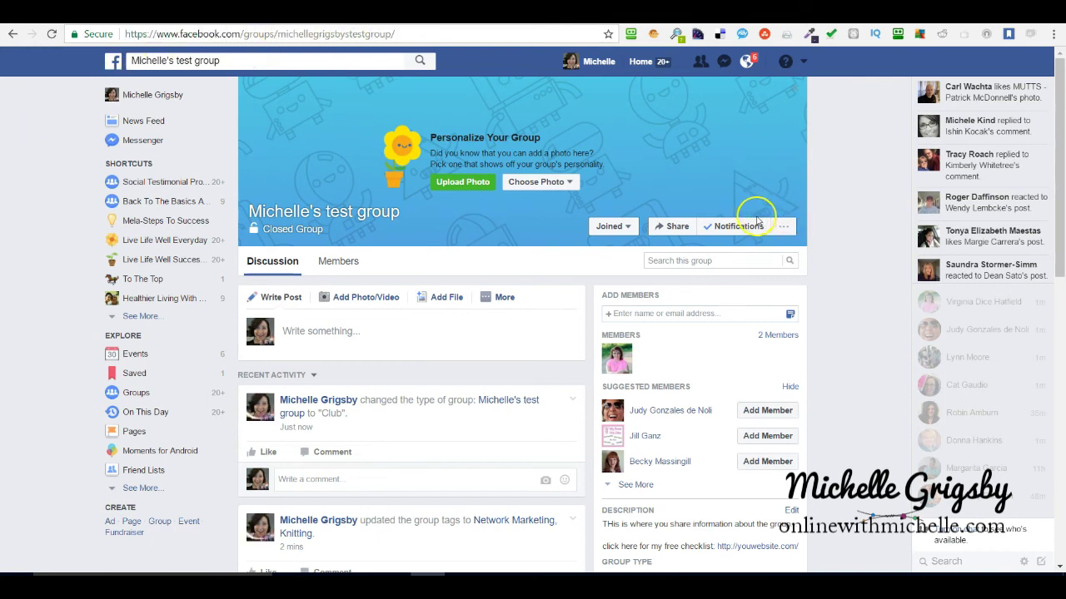
drag(1060, 142, 1063, 235)
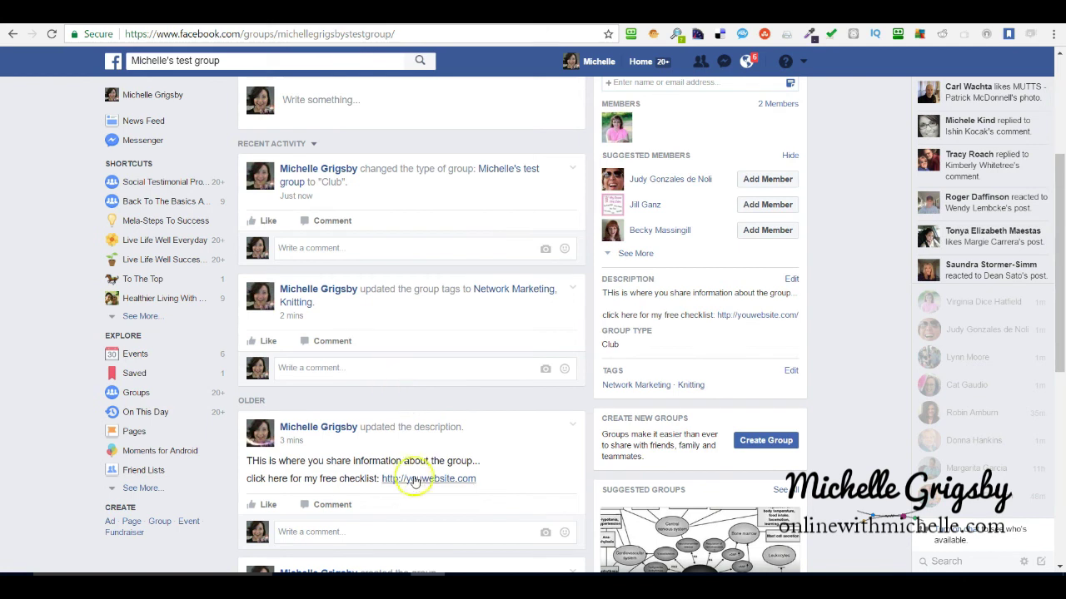
Delete the group-type change post from the group feed.
scroll(409, 392, down, 3)
scroll(410, 393, up, 4)
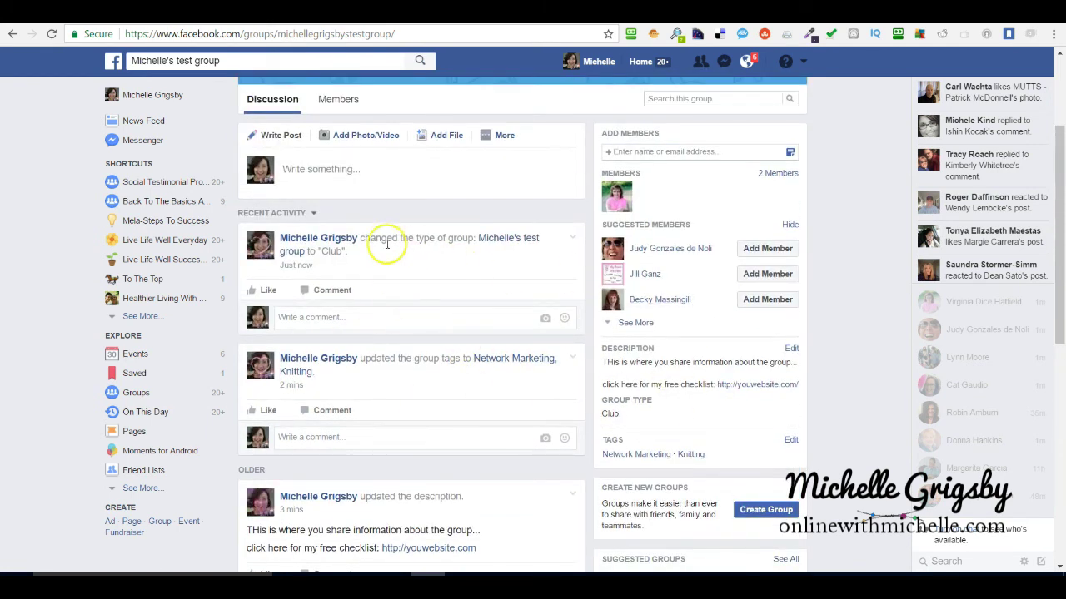
click(573, 242)
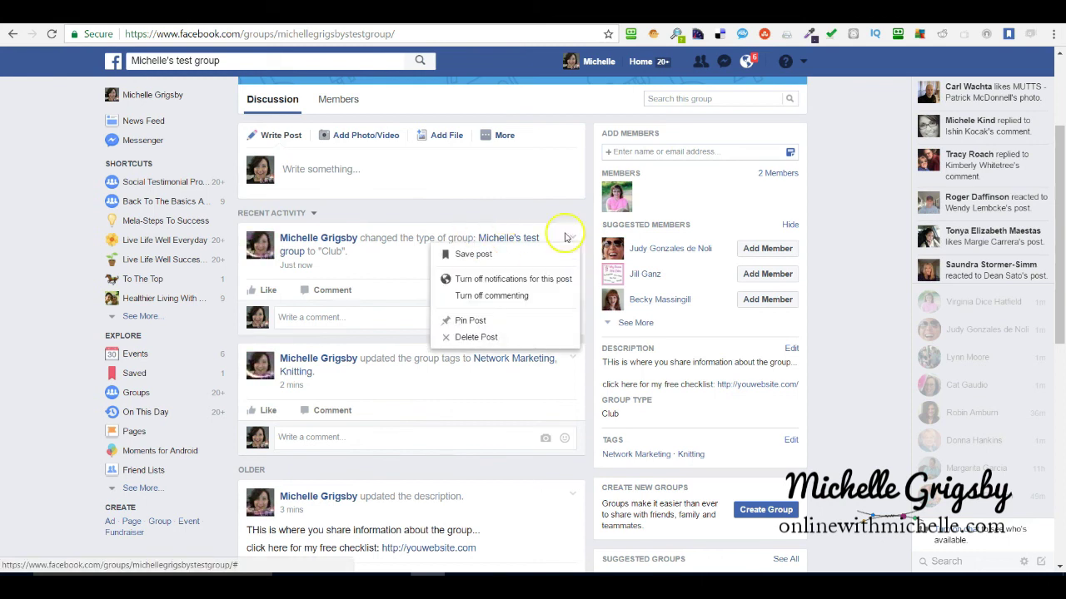
click(471, 337)
click(654, 260)
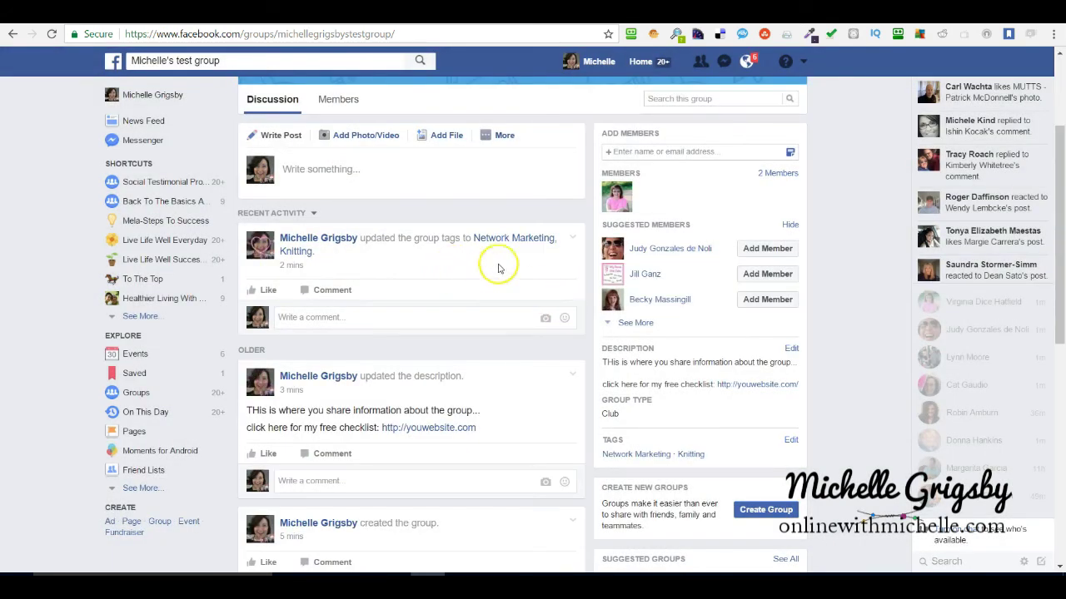
Delete the tag update post from the group feed.
click(573, 239)
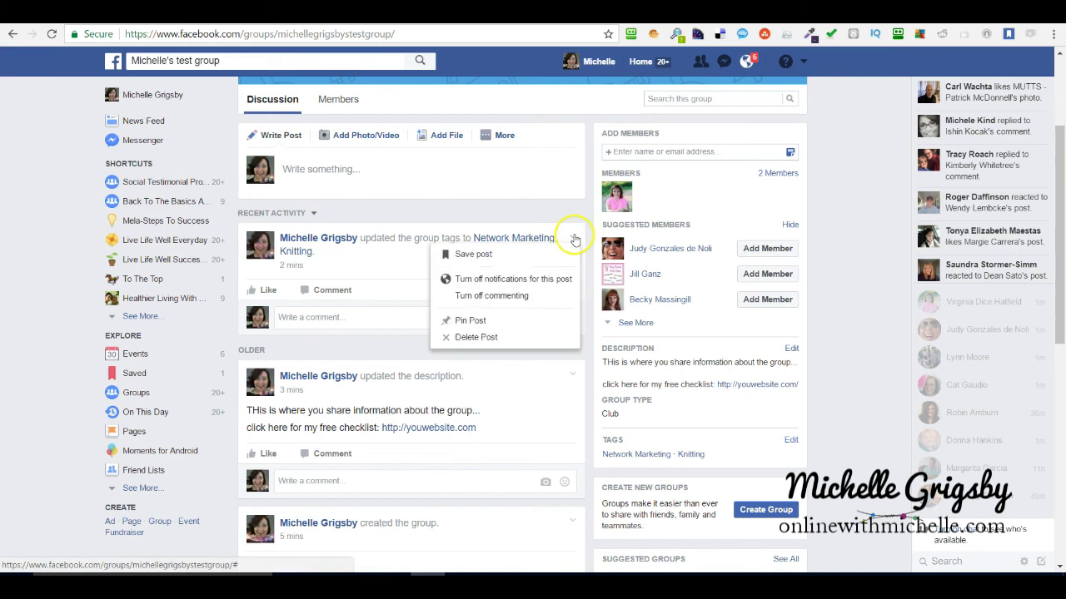
click(476, 338)
click(655, 260)
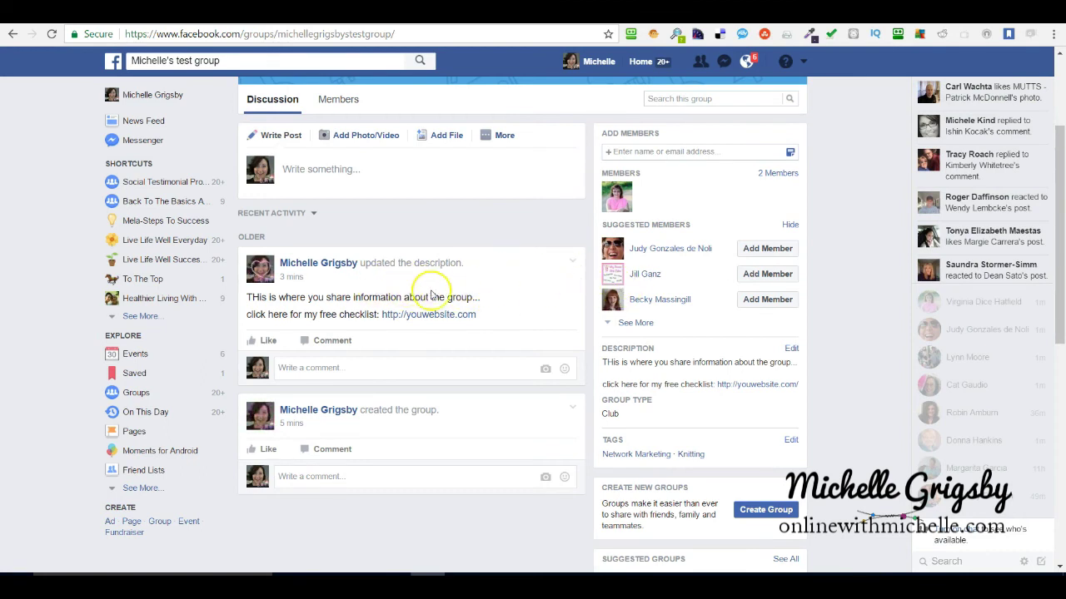
scroll(468, 327, up, 2)
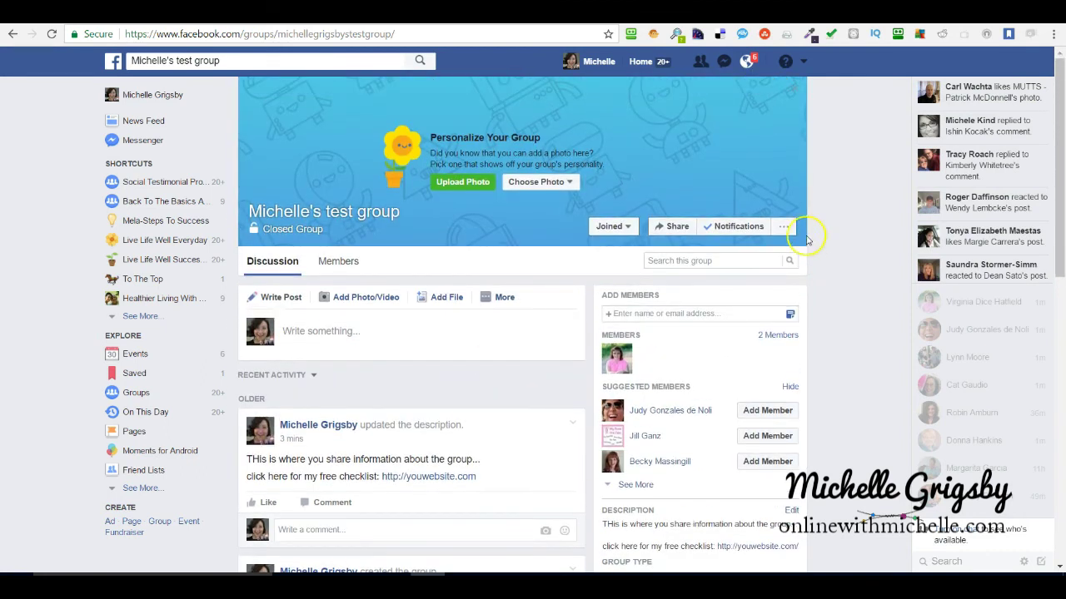
scroll(350, 373, down, 3)
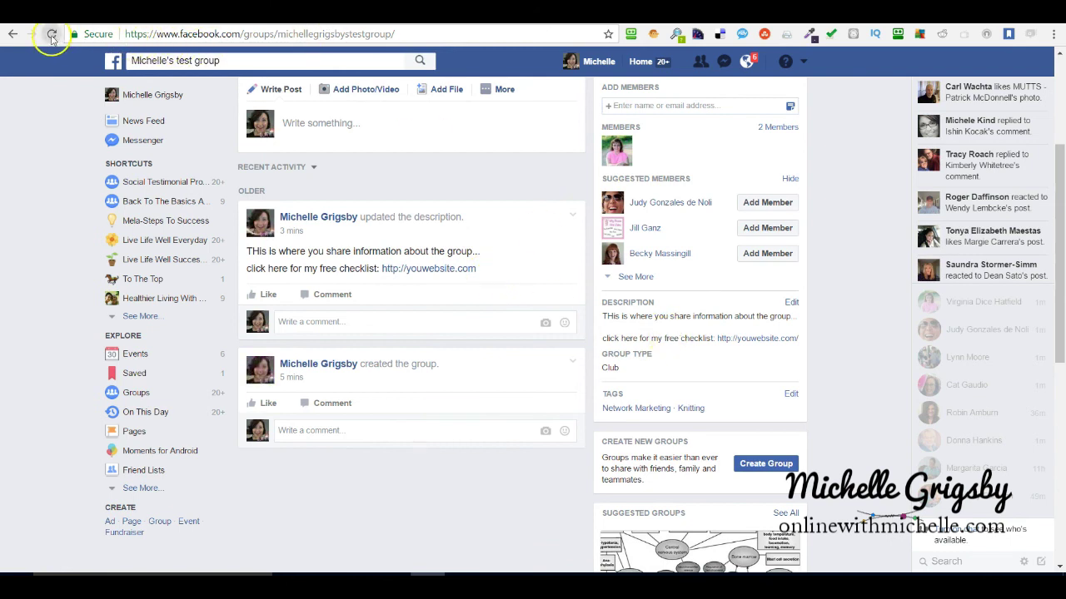
Reload the group page and scroll to the top to check the two remaining posts.
click(51, 35)
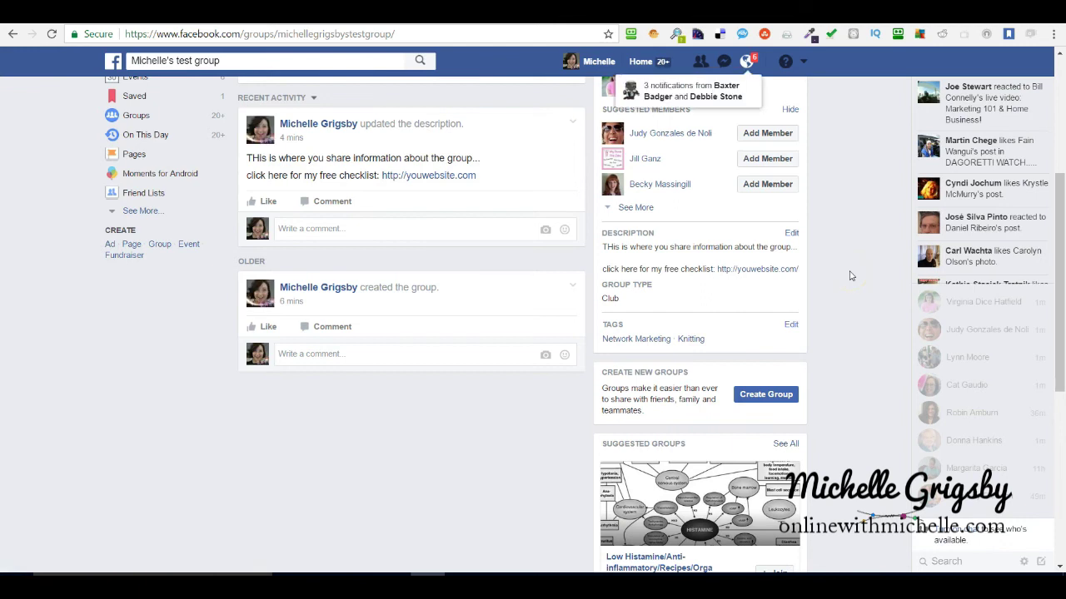
scroll(416, 298, up, 3)
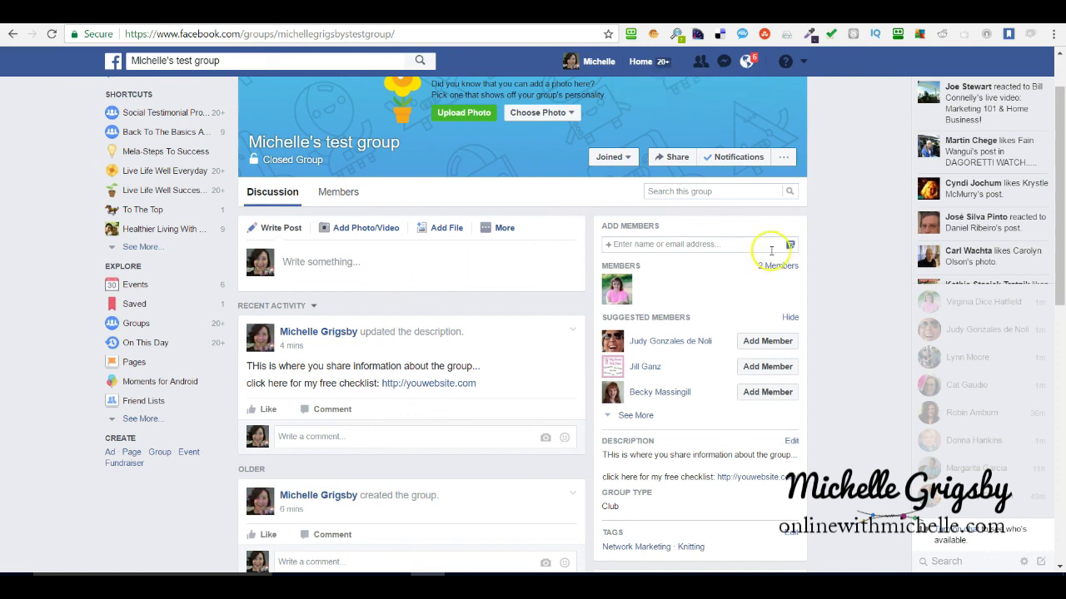
scroll(837, 241, up, 1)
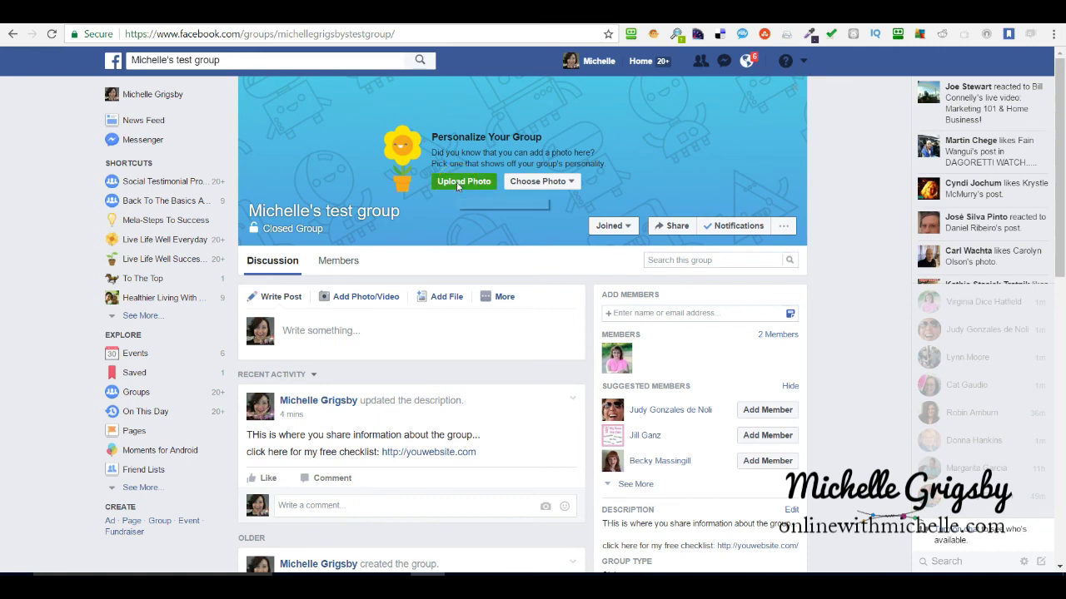
Cancel the cover photo upload and go to the personal profile timeline.
click(456, 183)
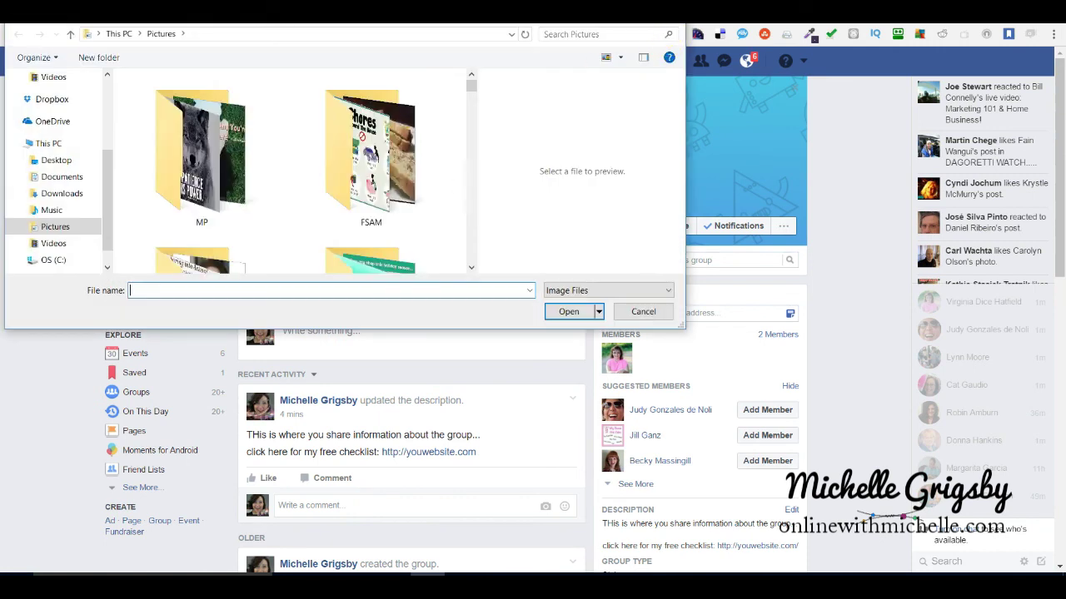
key(Escape)
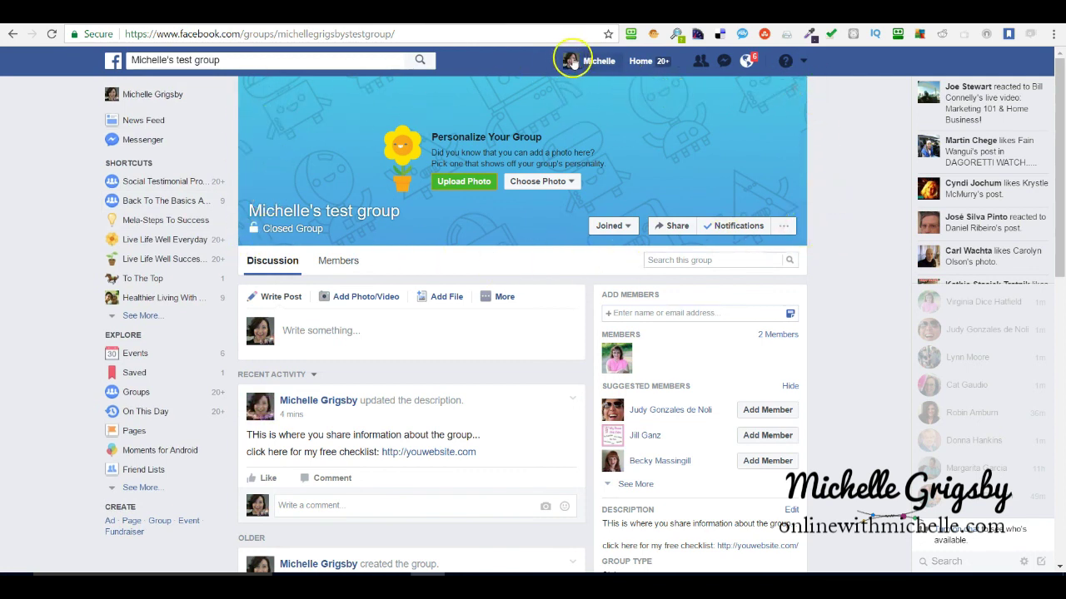
click(588, 61)
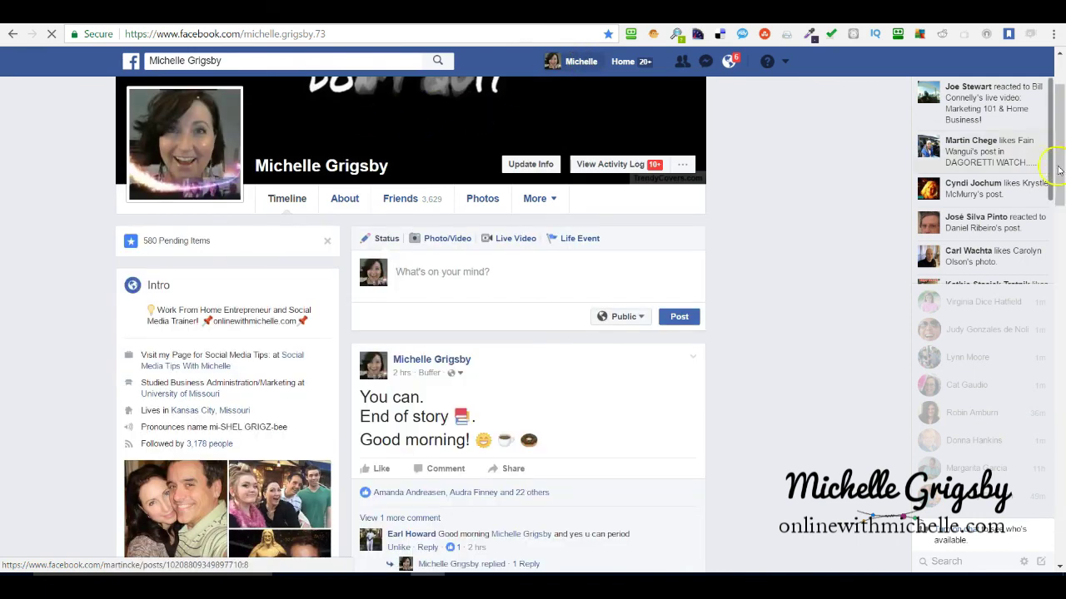
scroll(1061, 163, up, 2)
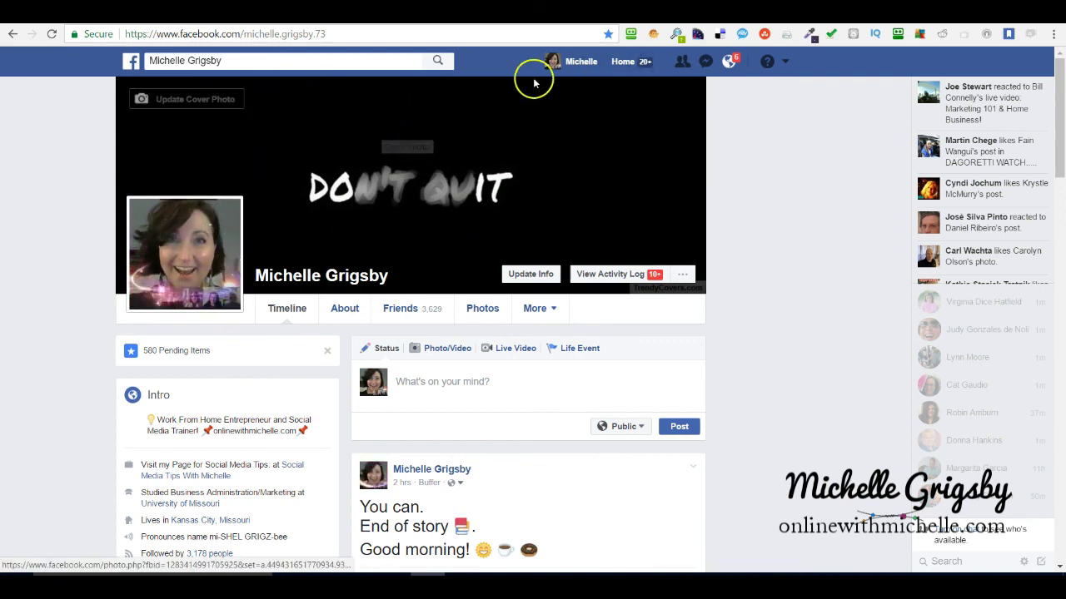
Navigate back to the closed test group page and scroll through its feed.
click(12, 35)
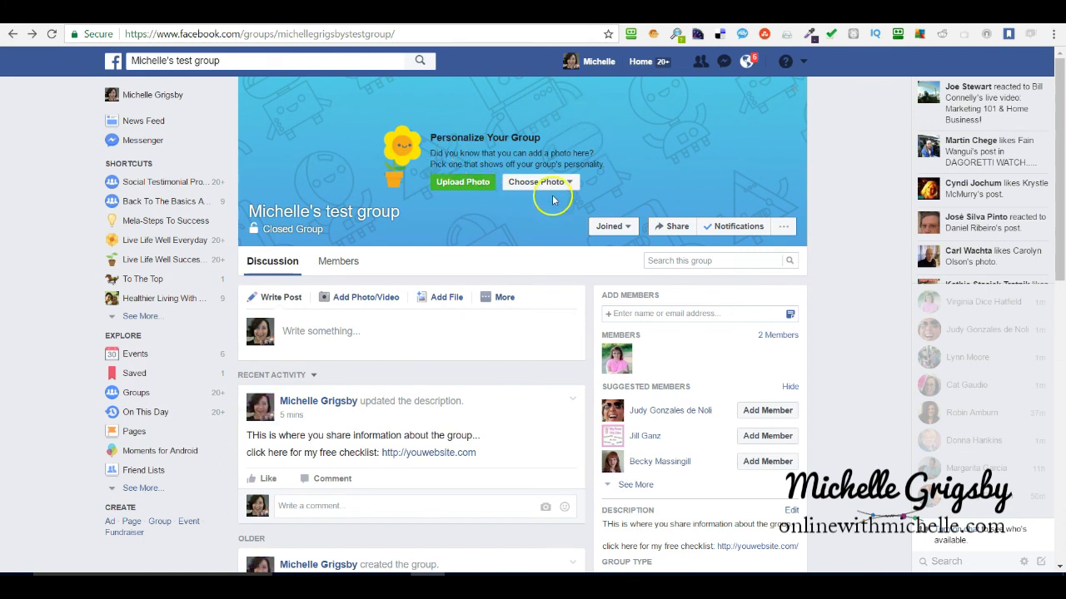
scroll(442, 291, down, 2)
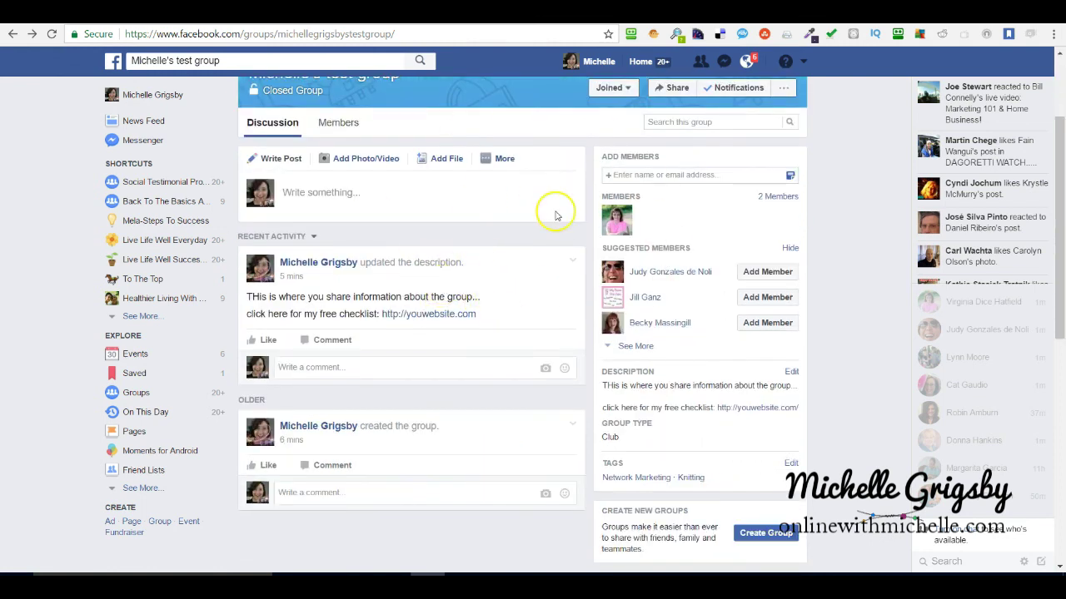
scroll(844, 209, down, 3)
scroll(844, 206, up, 5)
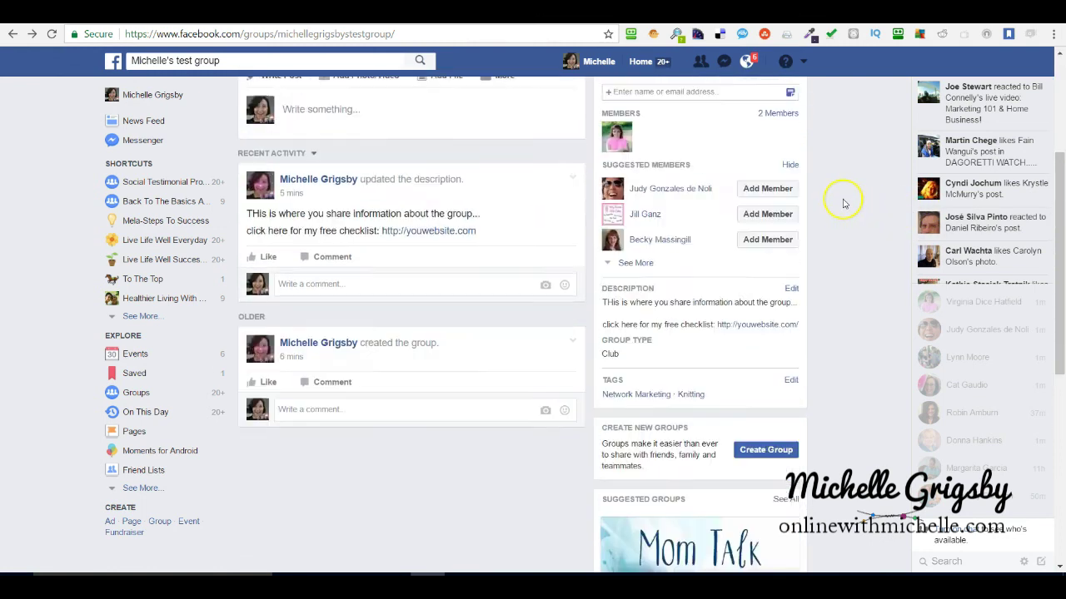